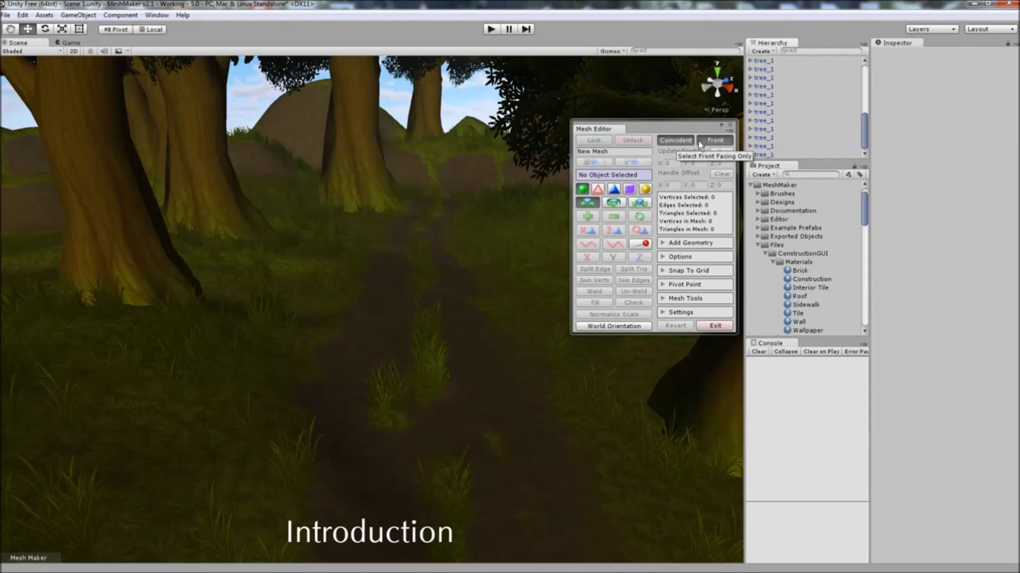
# Toggle Coincident selection off and on again so Coincident and Front-facing selection are both enabled
pyautogui.click(684, 141)
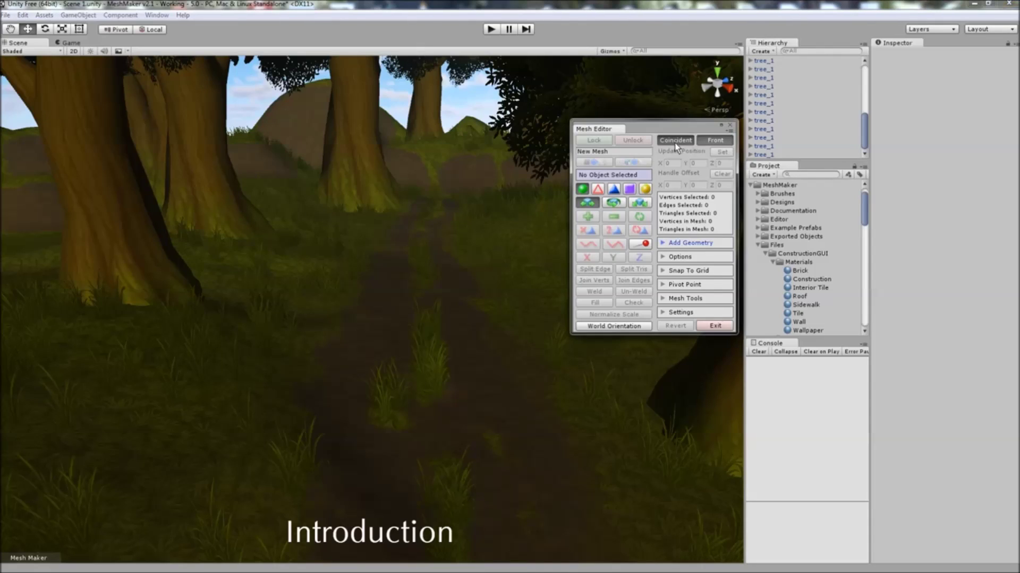
pyautogui.click(685, 141)
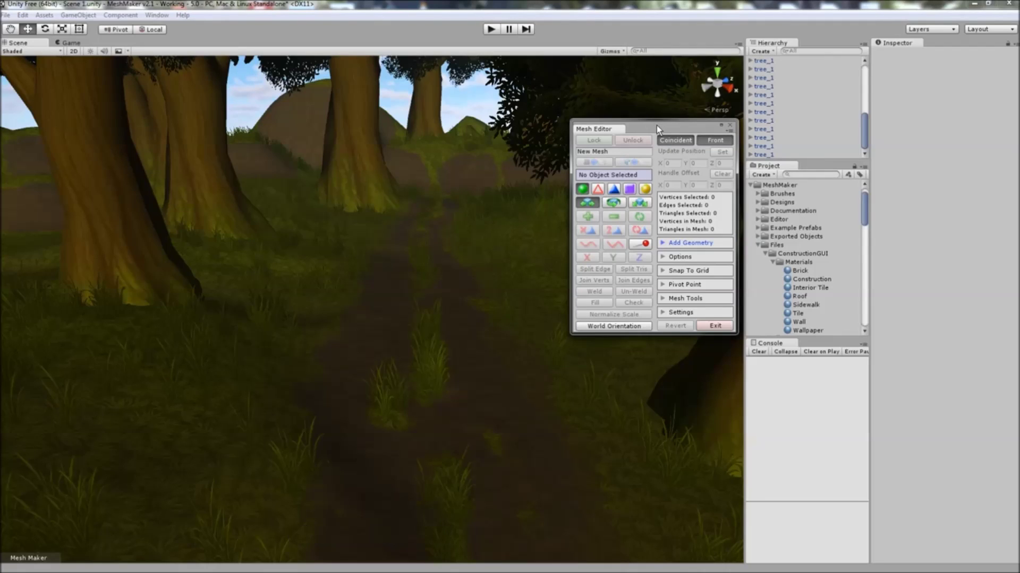
# Add a Cylinder primitive to the scene from the Add Geometry options and select it
pyautogui.click(661, 245)
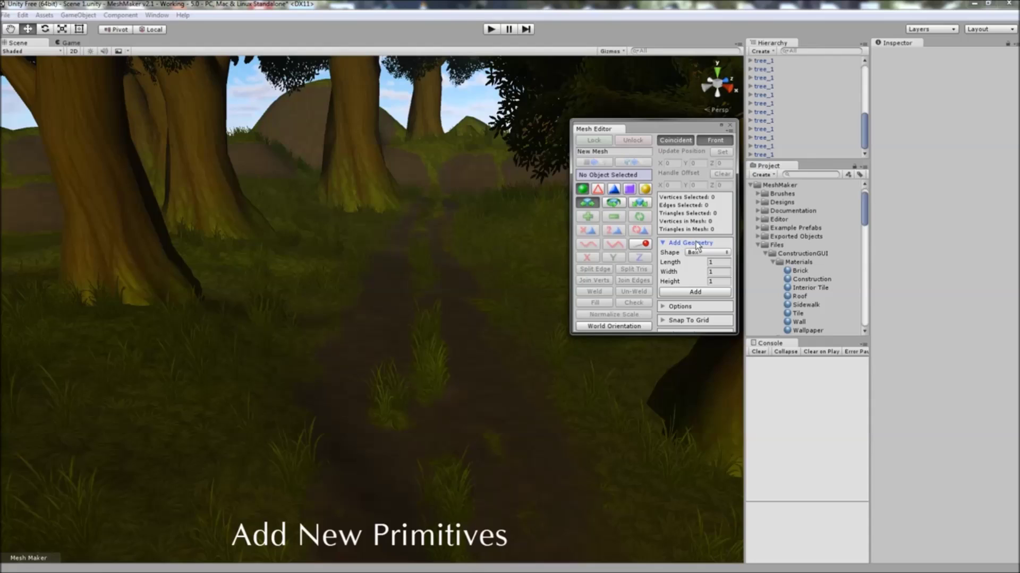
pyautogui.click(700, 254)
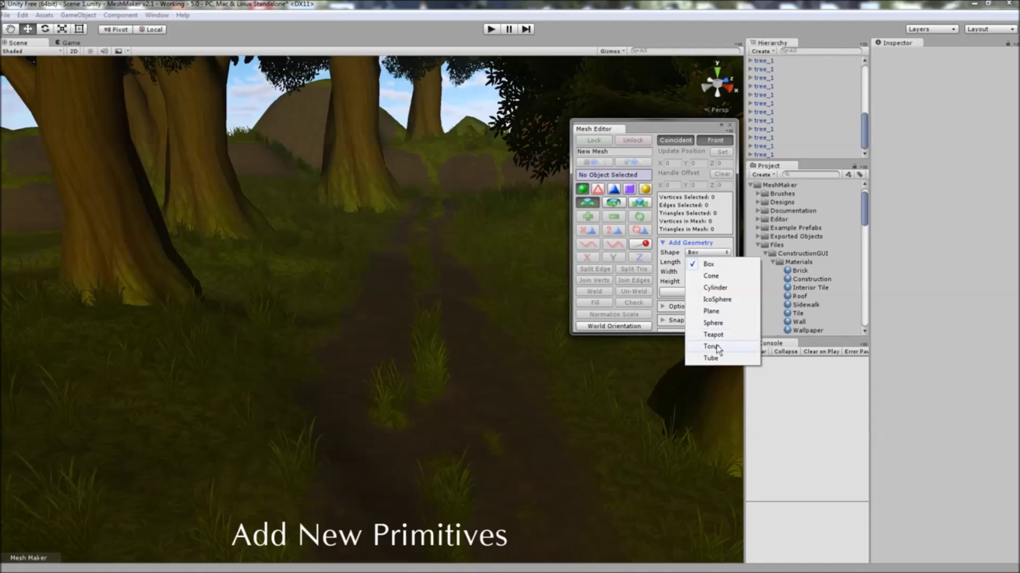
pyautogui.click(690, 243)
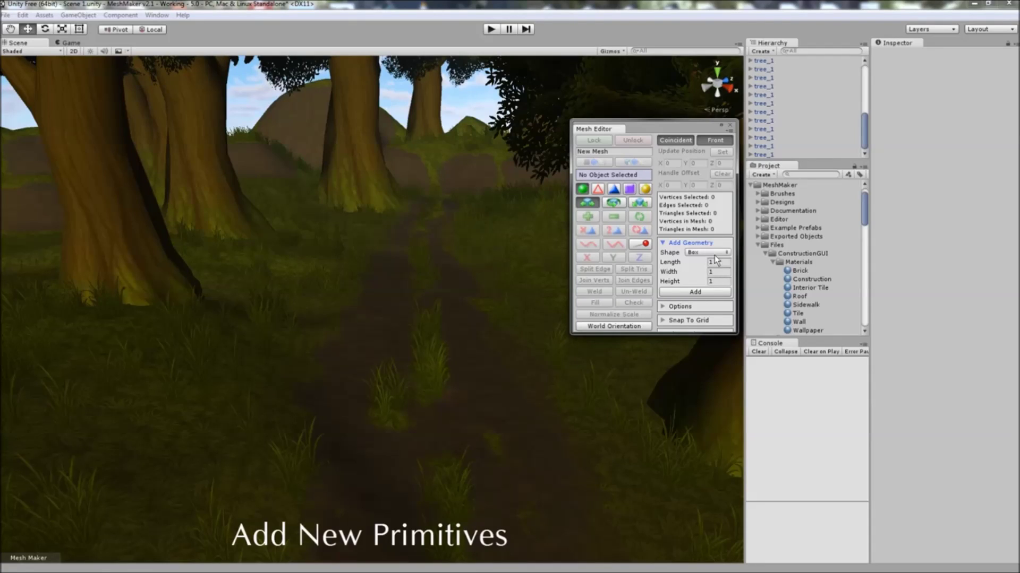
pyautogui.click(704, 253)
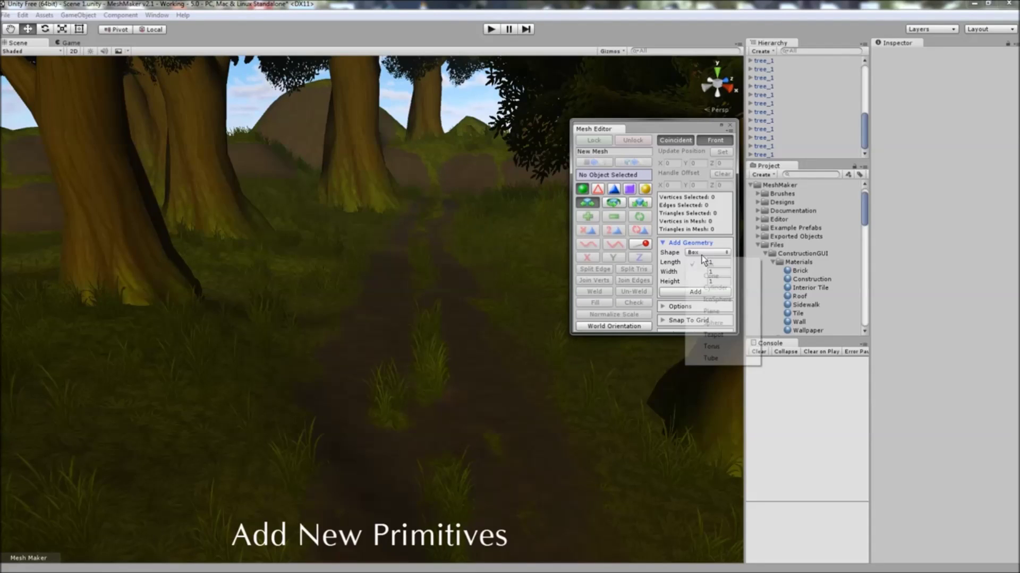
pyautogui.click(708, 290)
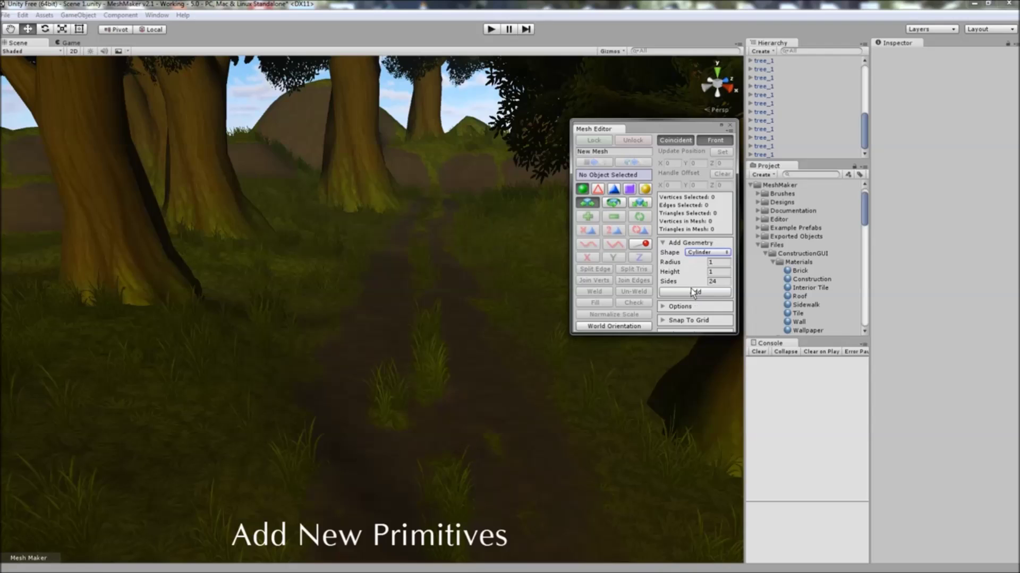
pyautogui.click(693, 291)
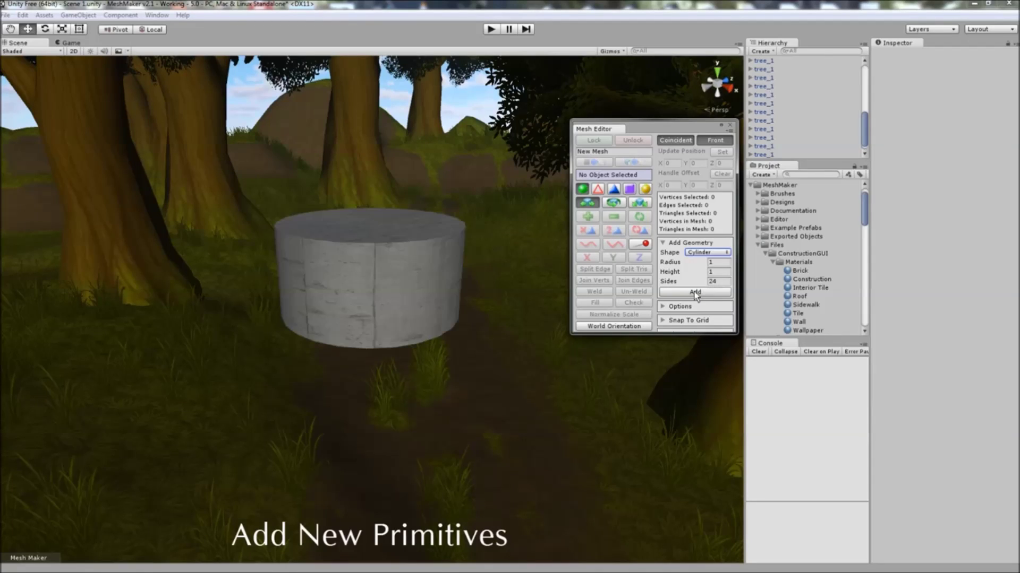
pyautogui.click(449, 256)
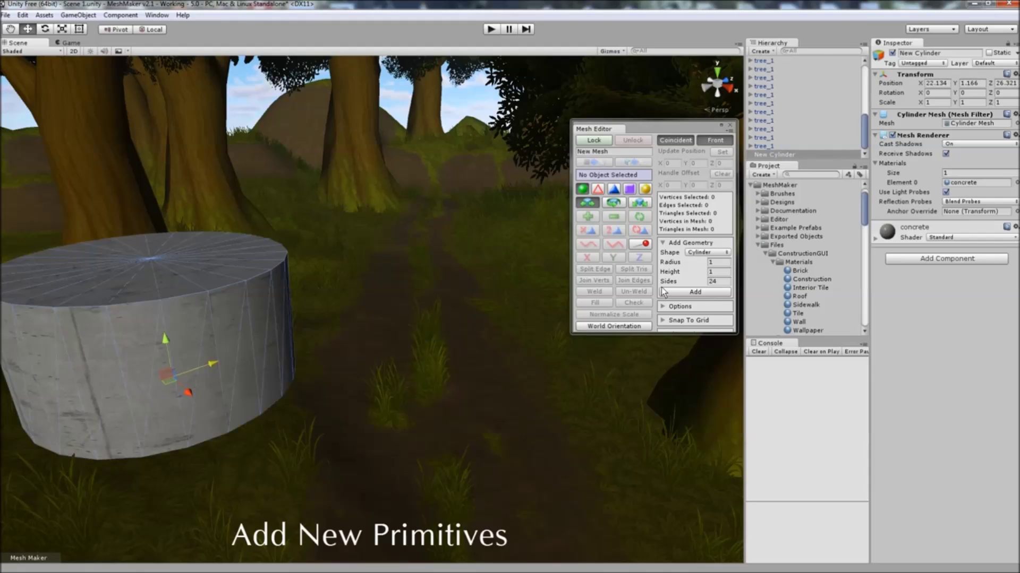
# Add a Teapot primitive and nudge it slightly along its Z axis, then enlarge the panel
pyautogui.click(700, 253)
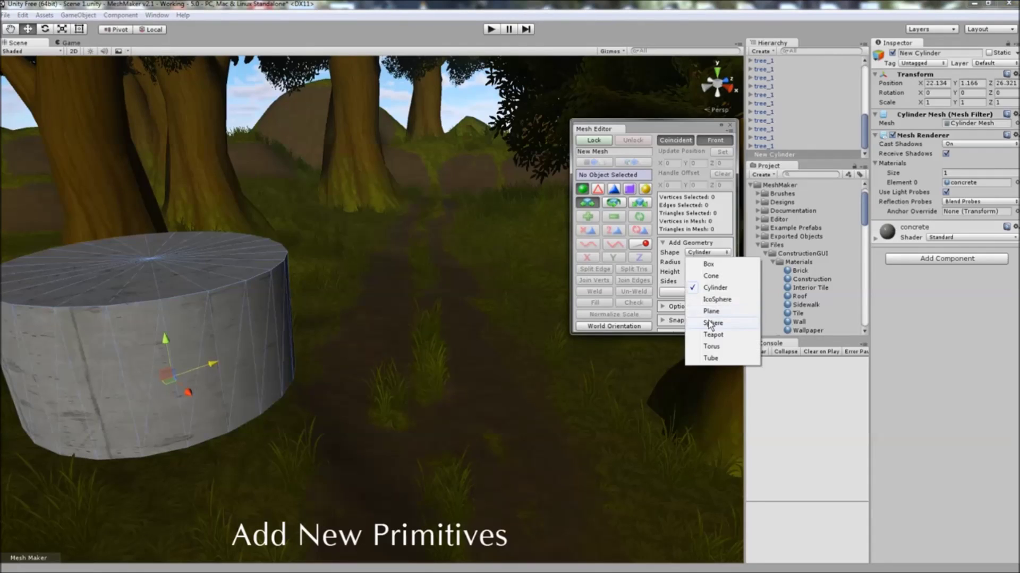
pyautogui.click(716, 337)
pyautogui.click(695, 282)
pyautogui.click(403, 295)
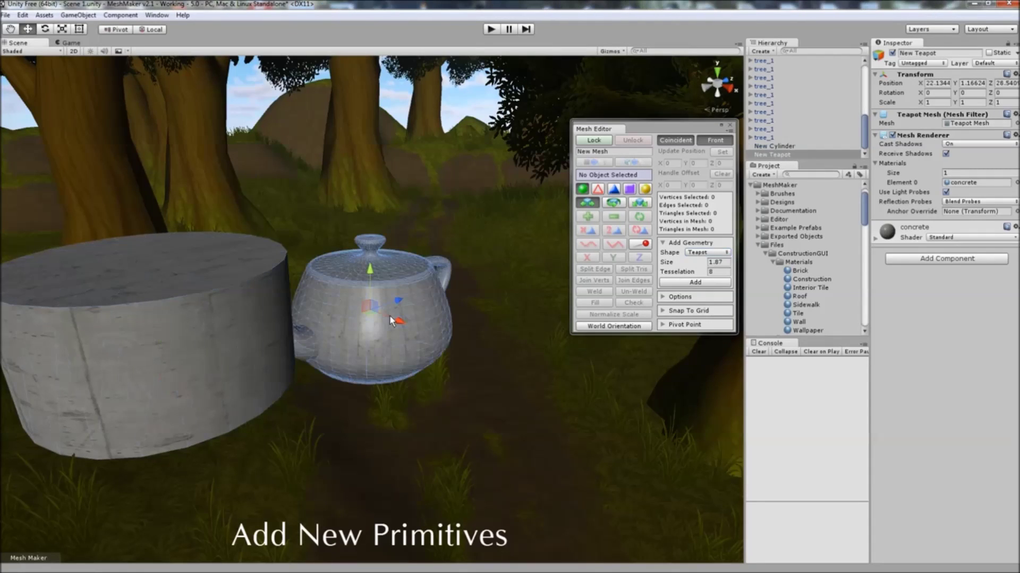
pyautogui.moveTo(437, 280); pyautogui.dragTo(459, 271)
pyautogui.click(669, 242)
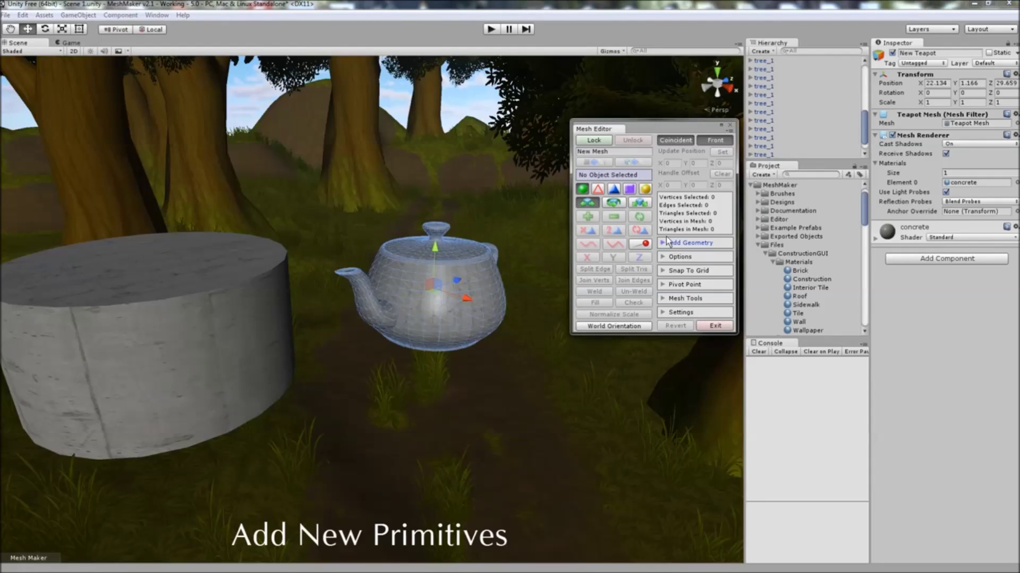
pyautogui.moveTo(659, 335); pyautogui.dragTo(652, 417)
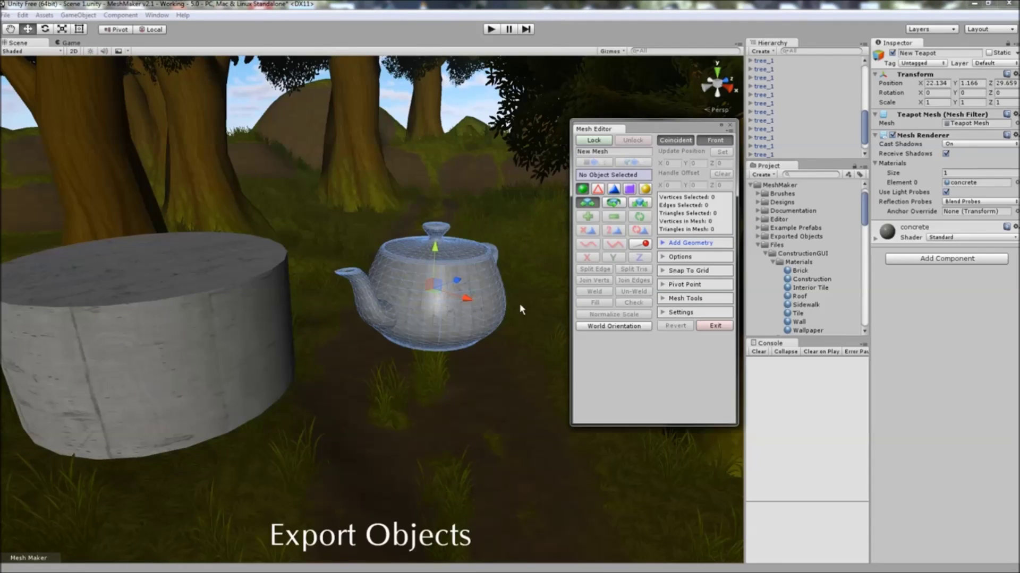
# Show and hide the Mesh Tools section, then shrink the Mesh Editor panel to fit
pyautogui.click(659, 300)
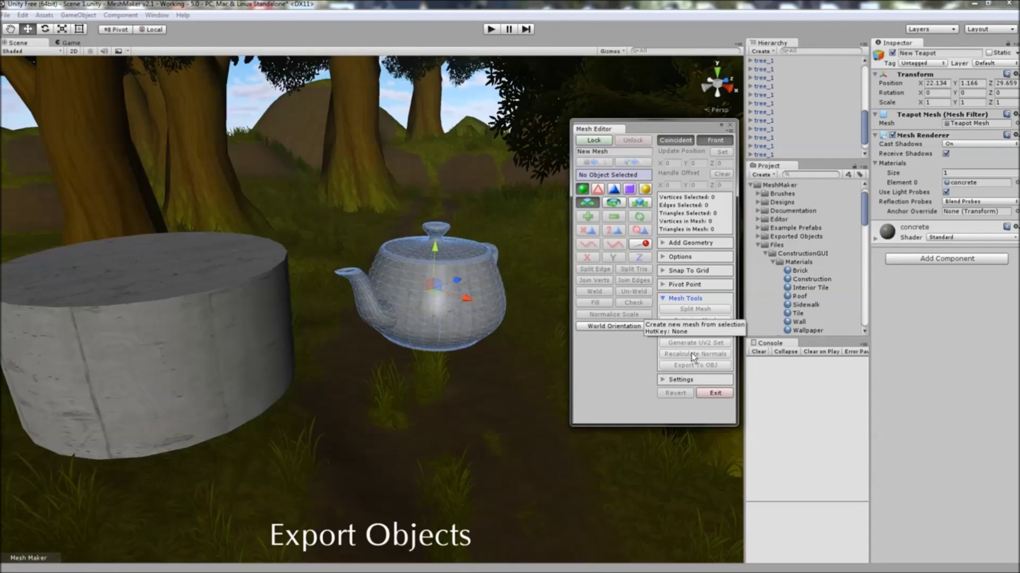
pyautogui.click(663, 299)
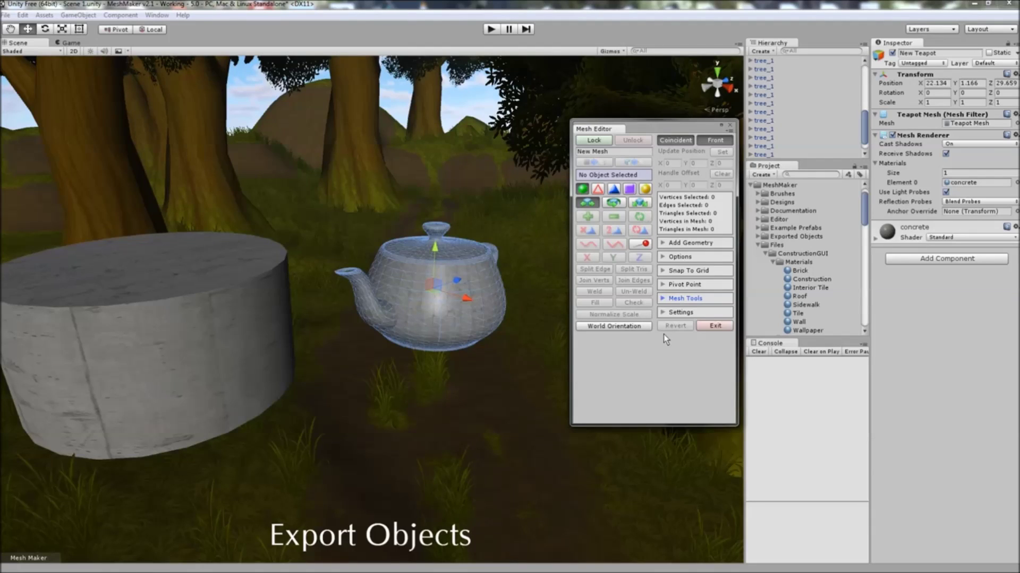
pyautogui.moveTo(656, 425); pyautogui.dragTo(649, 336)
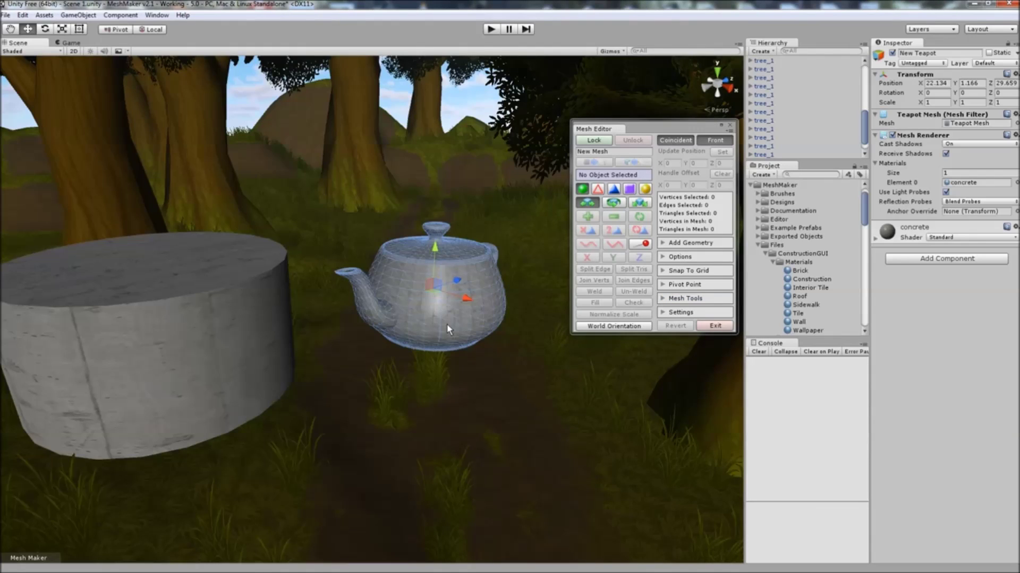
# Delete the teapot and the cylinder from the scene
pyautogui.press('Delete')
pyautogui.click(160, 345)
pyautogui.press('Delete')
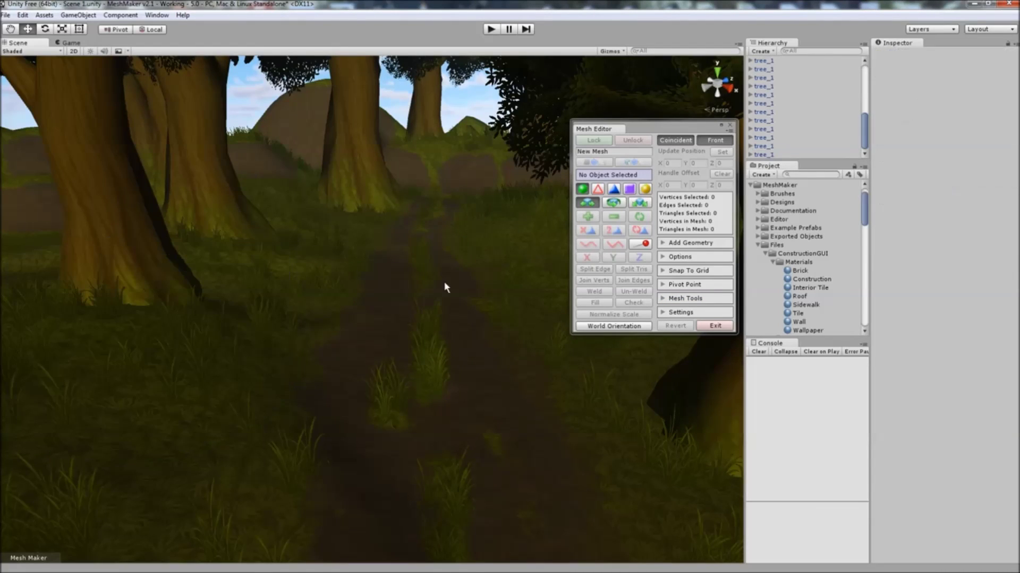
# Create a Cube via GameObject > 3D Object, lock the Mesh Editor on it, and save New Mesh.asset
pyautogui.click(79, 15)
pyautogui.moveTo(101, 50)
pyautogui.click(233, 52)
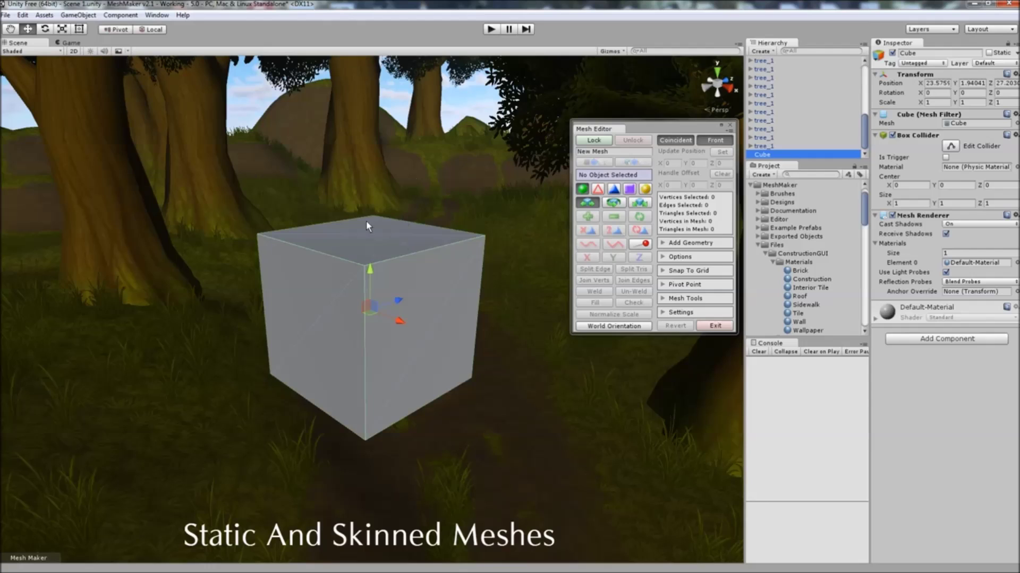
pyautogui.click(590, 140)
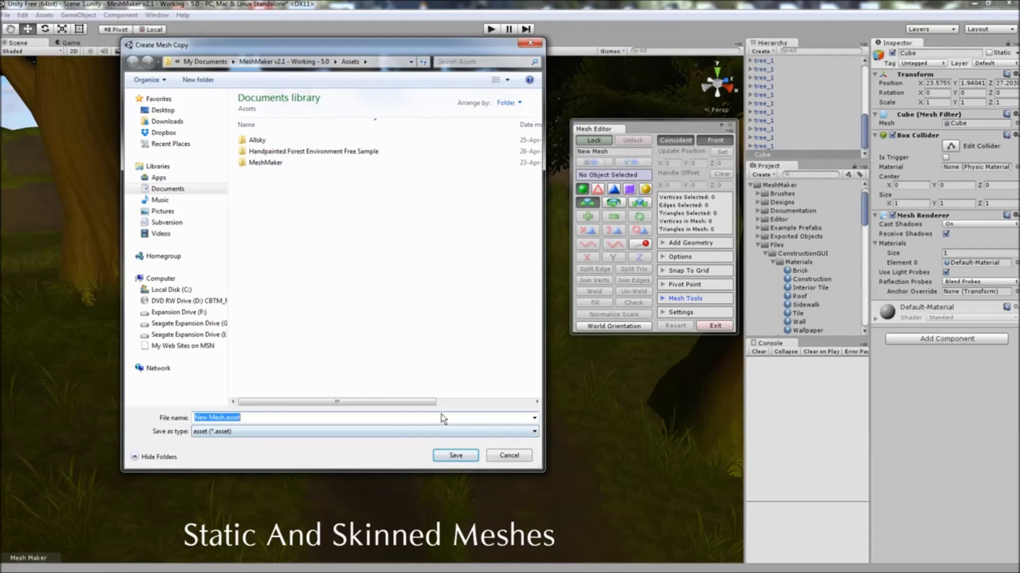
pyautogui.click(461, 454)
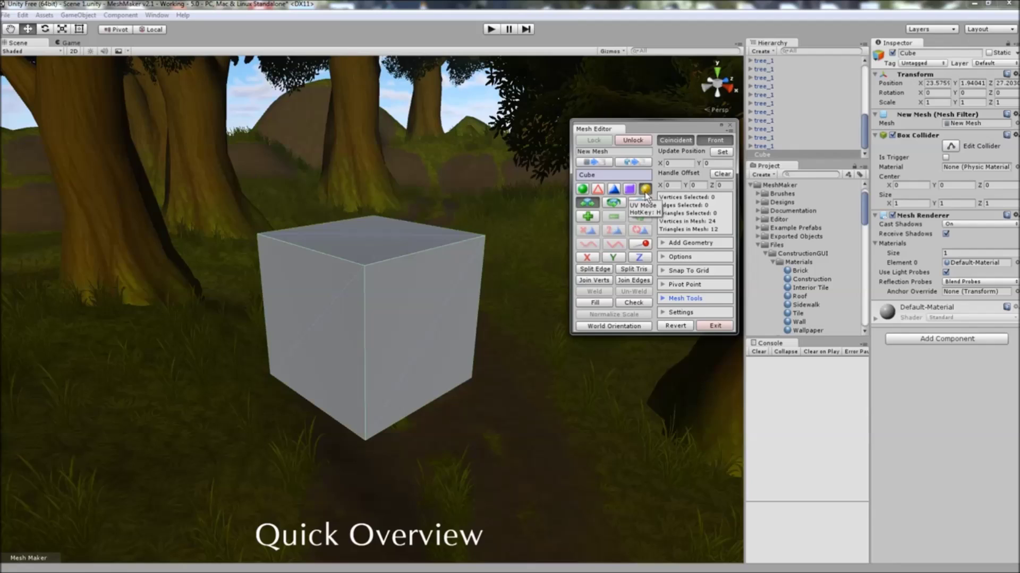
pyautogui.click(646, 251)
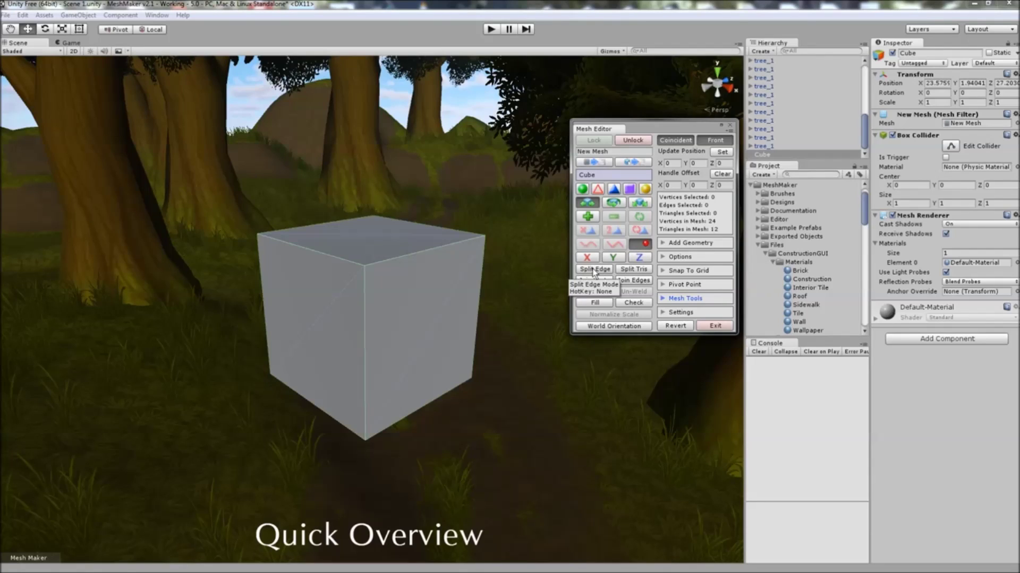
pyautogui.click(629, 270)
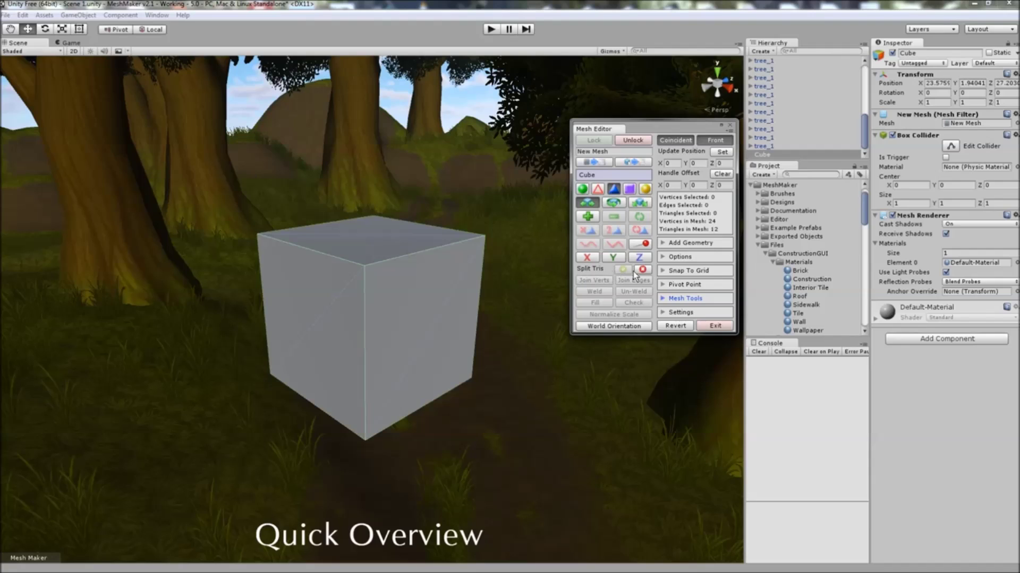
pyautogui.click(642, 270)
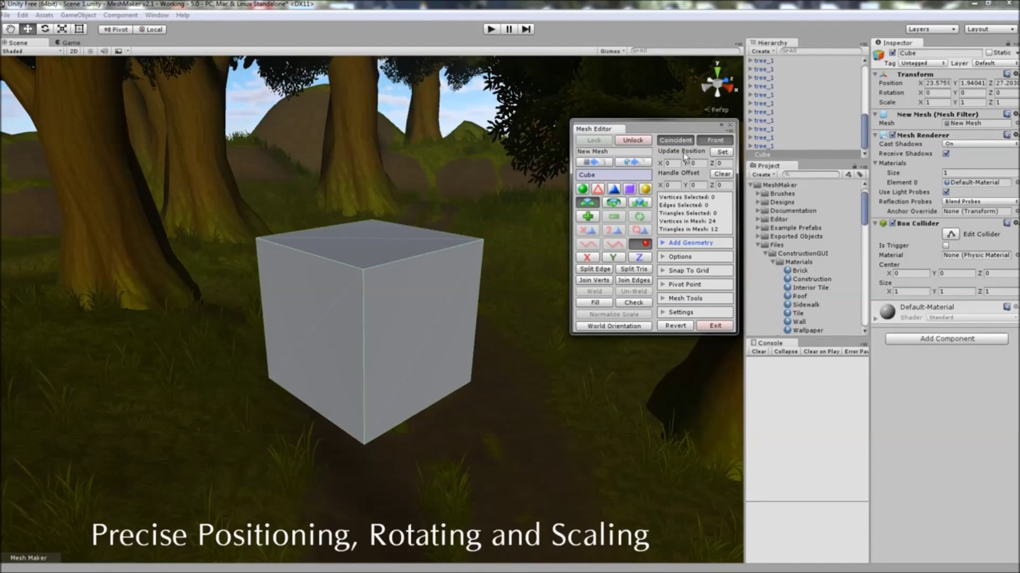
# Cycle the transform handle through rotate and scale, then back to move
pyautogui.click(614, 206)
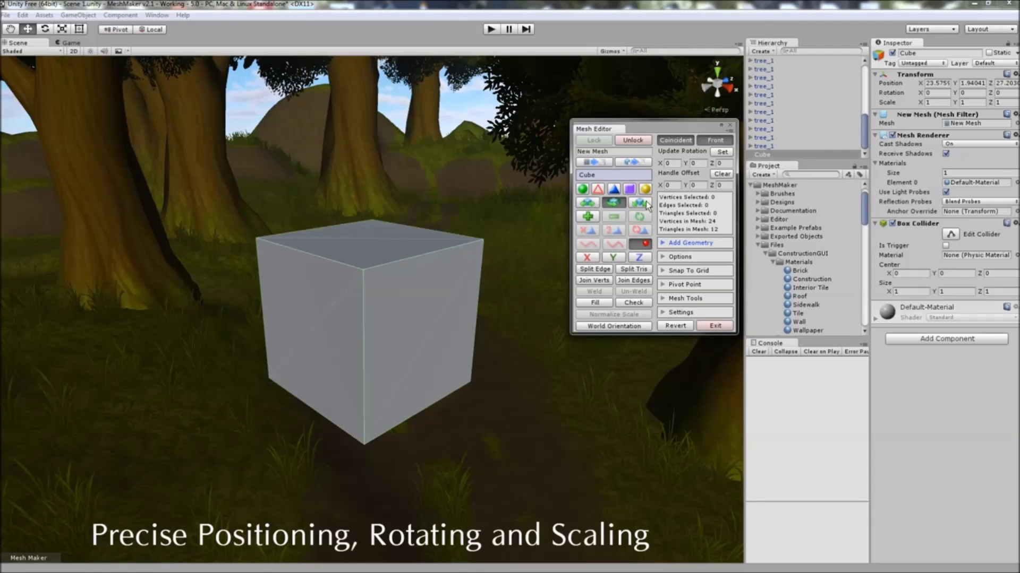
pyautogui.press('r')
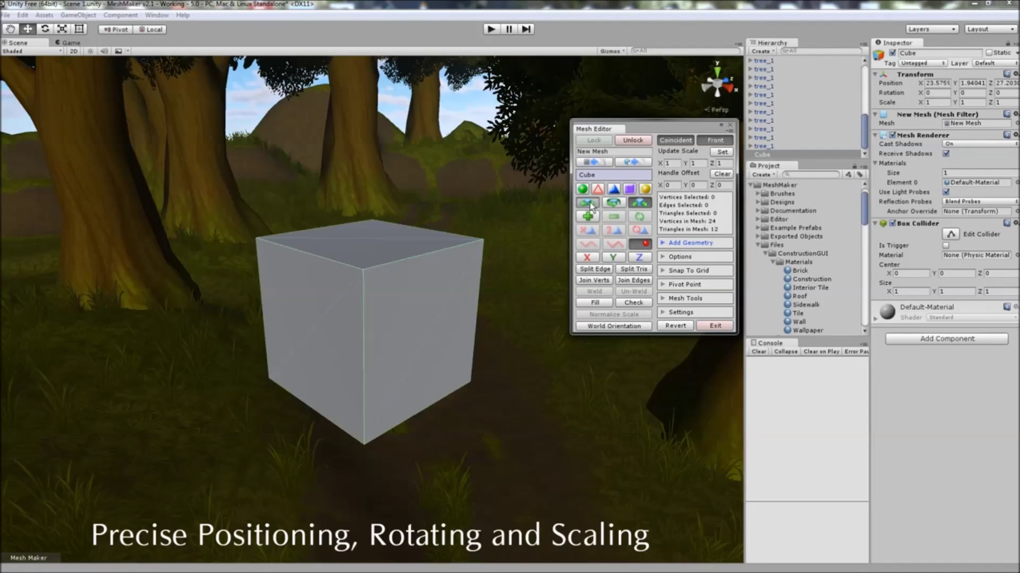
pyautogui.click(588, 203)
# Select the front edge's two vertices and shift them 1 unit along X, then back
pyautogui.click(584, 195)
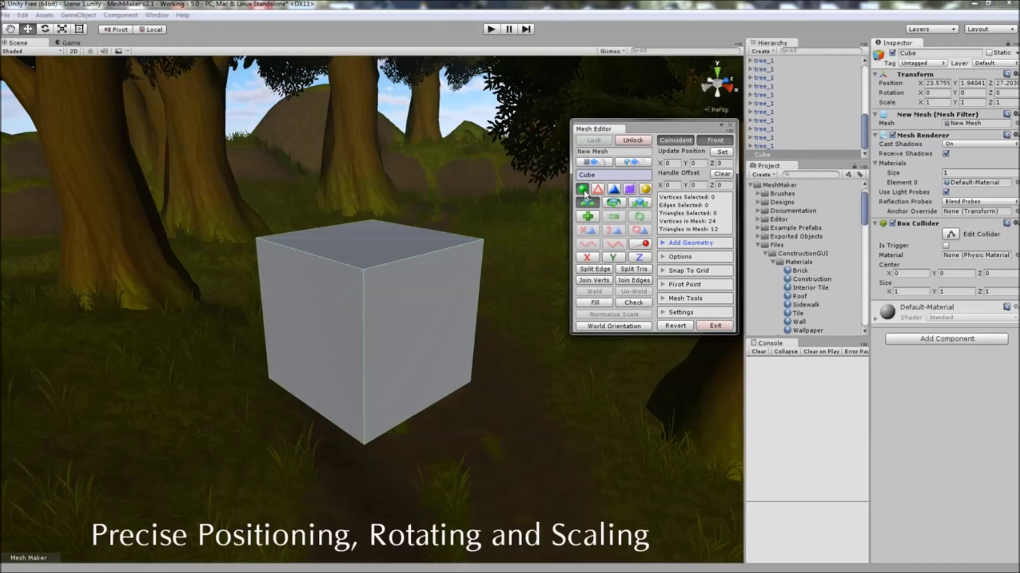
pyautogui.click(363, 271)
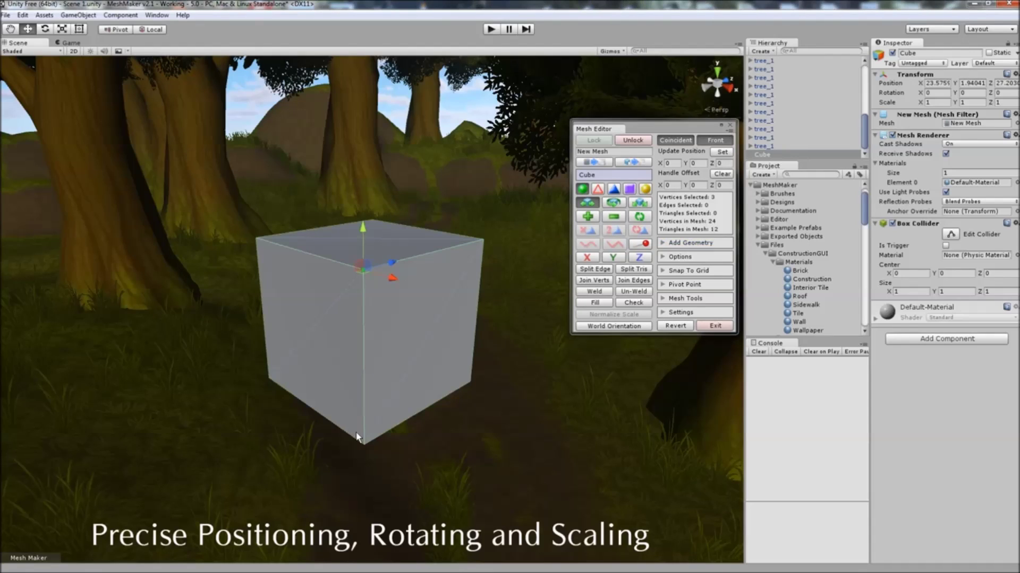
pyautogui.keyDown('shift'); pyautogui.click(363, 443); pyautogui.keyUp('shift')
pyautogui.click(672, 163)
pyautogui.write('1')
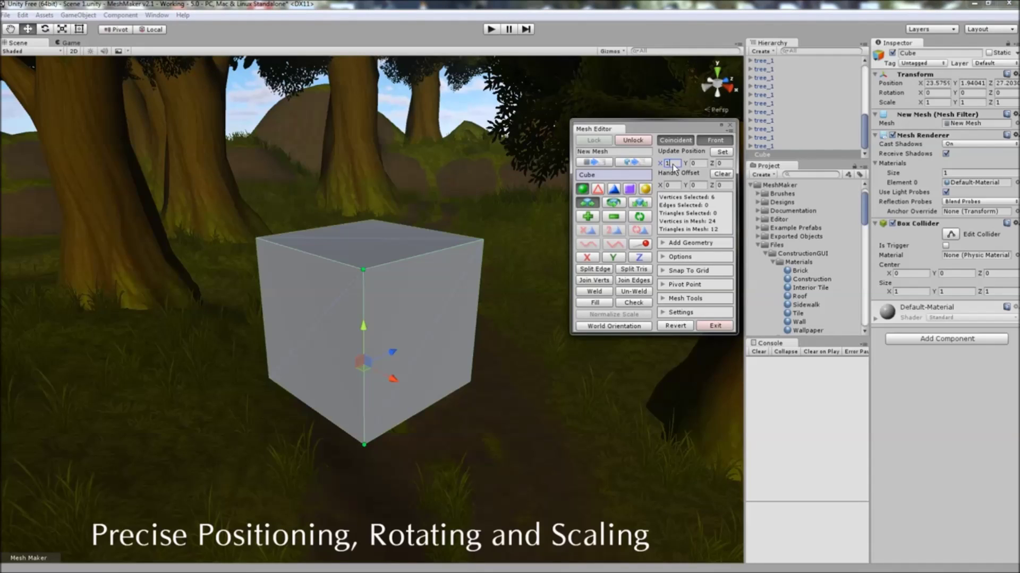
pyautogui.click(722, 152)
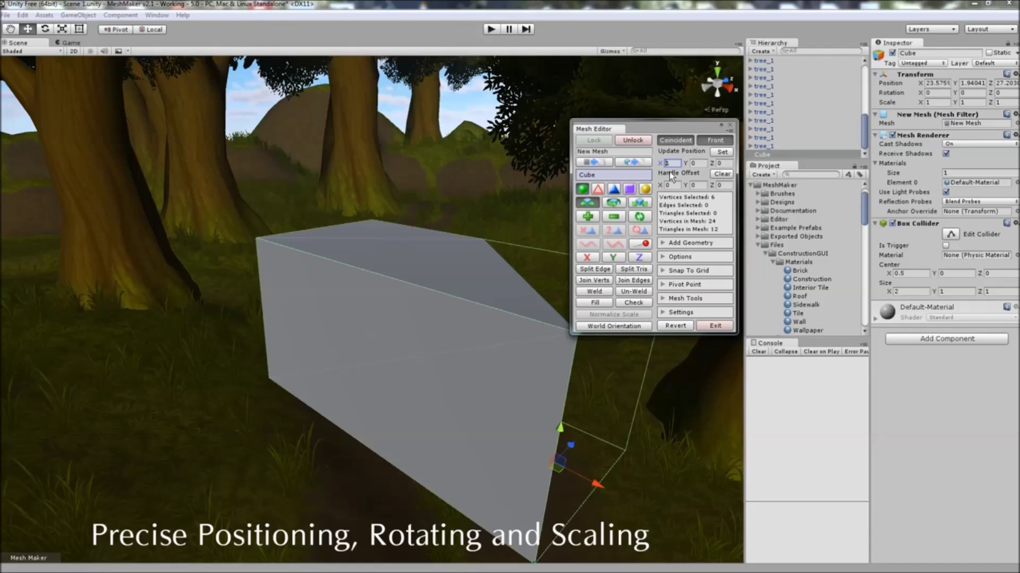
pyautogui.click(721, 152)
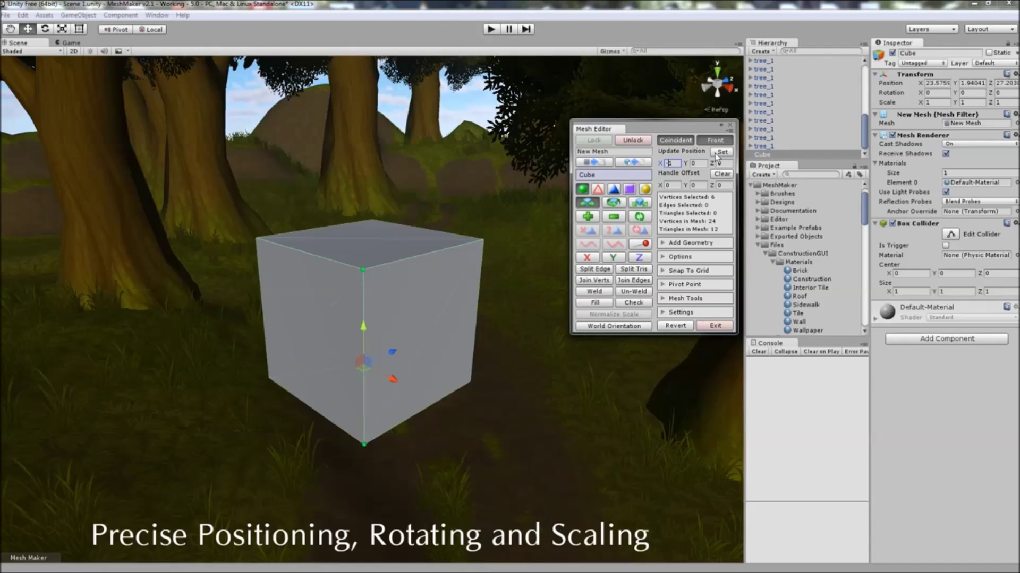
# Clear the vertex selection and set the Update Position X value to 0
pyautogui.click(359, 276)
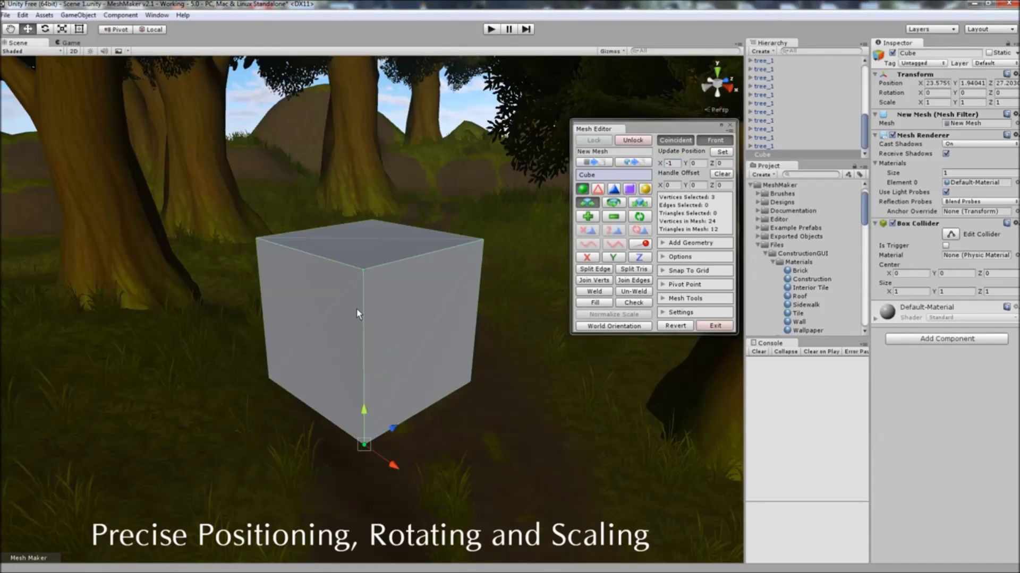
pyautogui.click(387, 424)
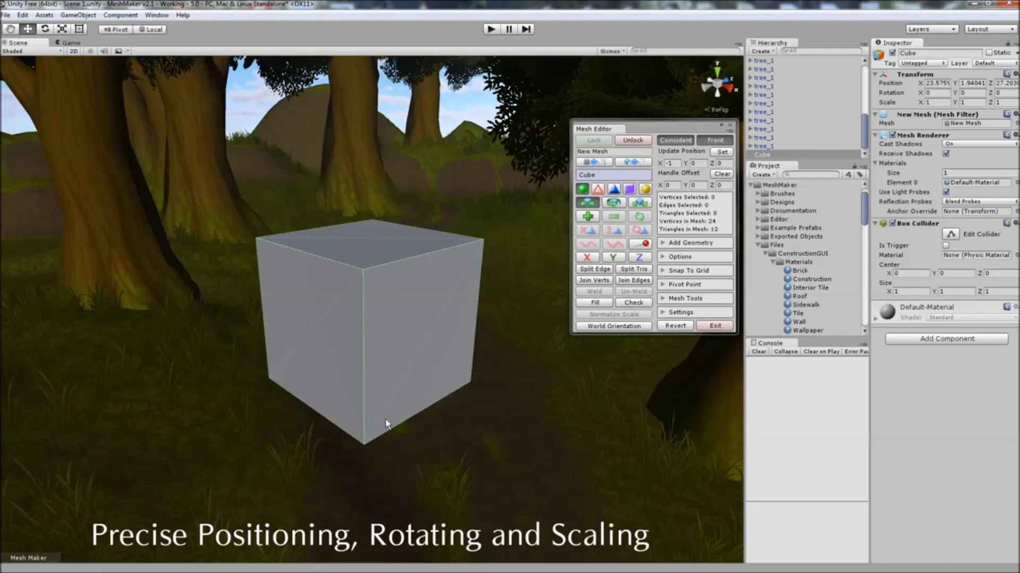
pyautogui.click(671, 165)
pyautogui.write('0')
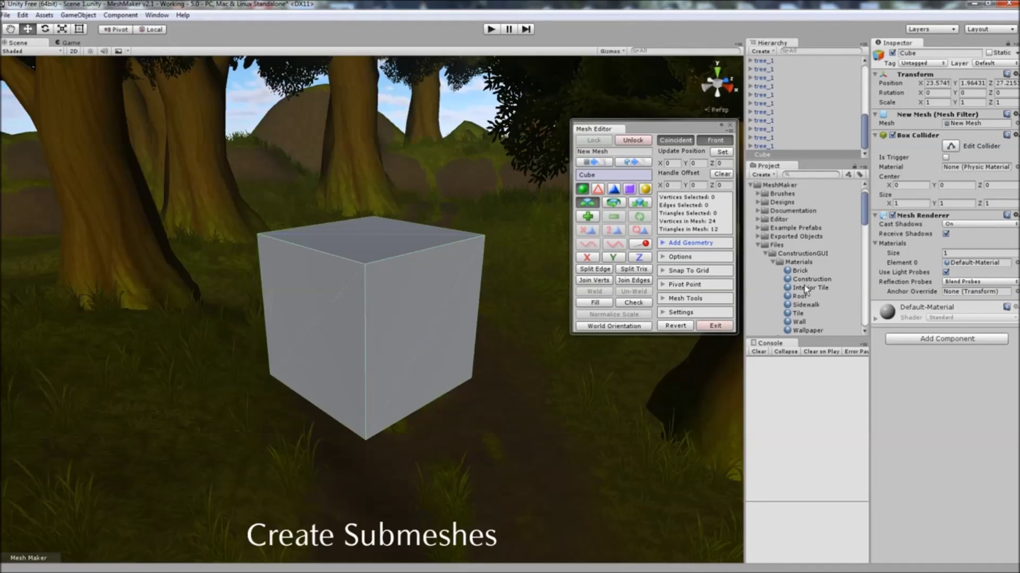
# Apply Interior Tile to the cube and make its top face a separate submesh
pyautogui.moveTo(805, 287); pyautogui.dragTo(418, 283)
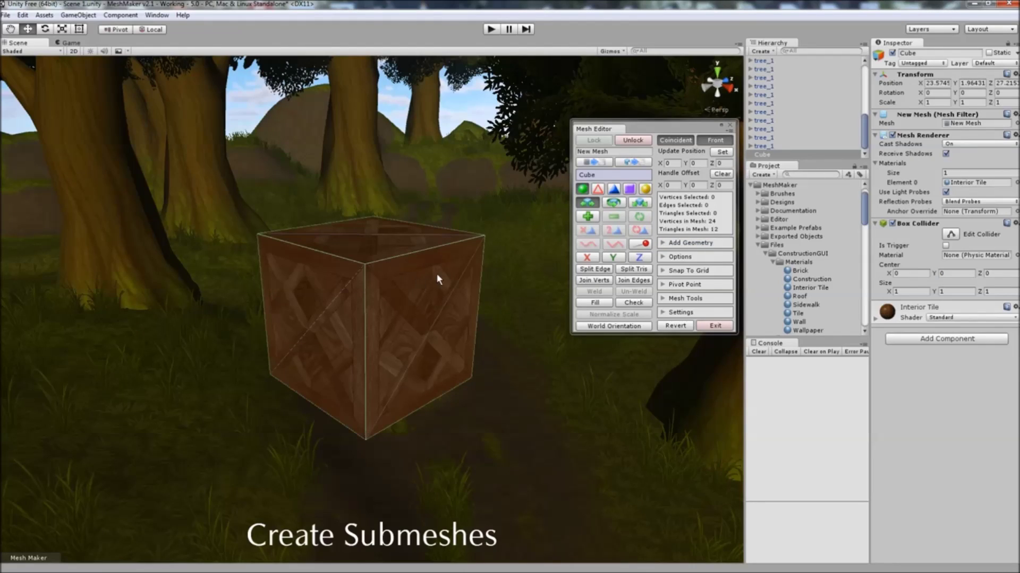
pyautogui.click(613, 189)
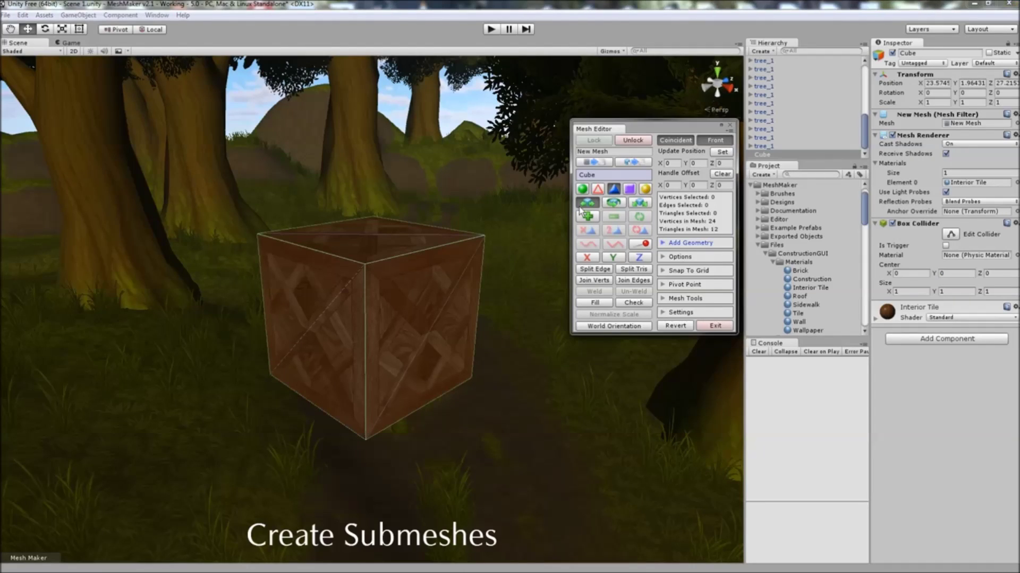
pyautogui.click(378, 228)
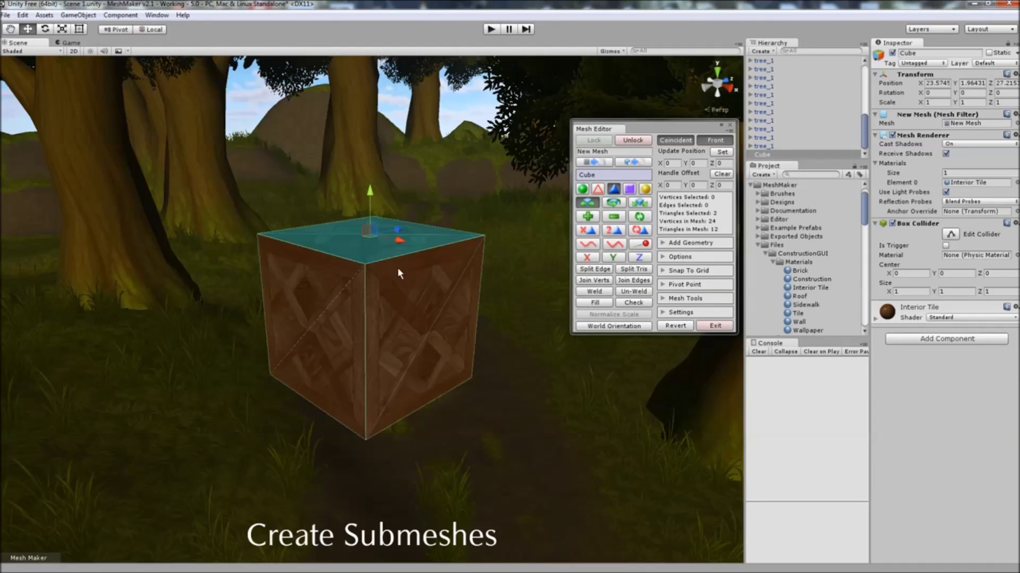
pyautogui.click(673, 298)
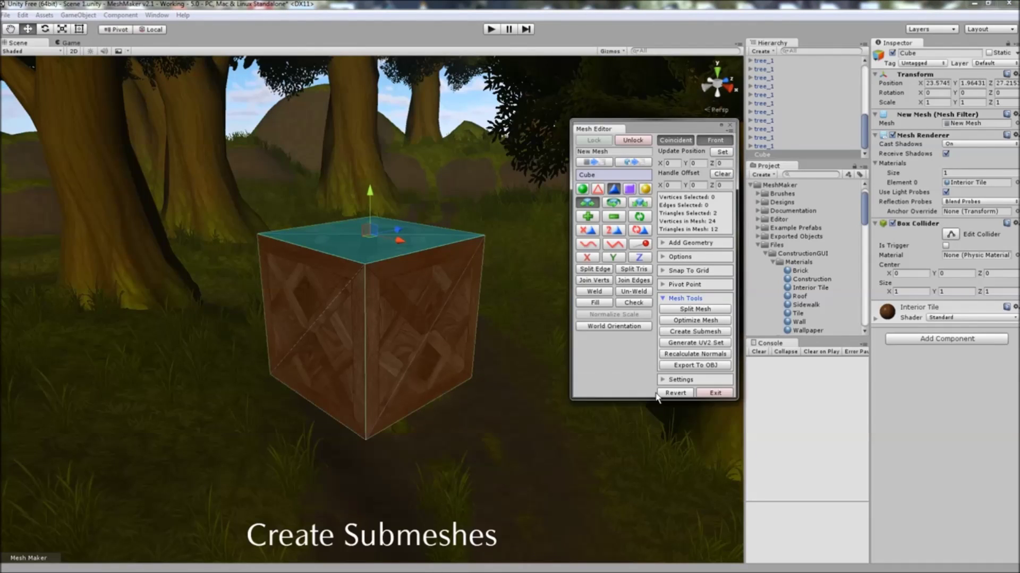
pyautogui.click(685, 332)
# Make the right face a submesh, then assign Sidewalk to it and Tile to the top
pyautogui.click(438, 280)
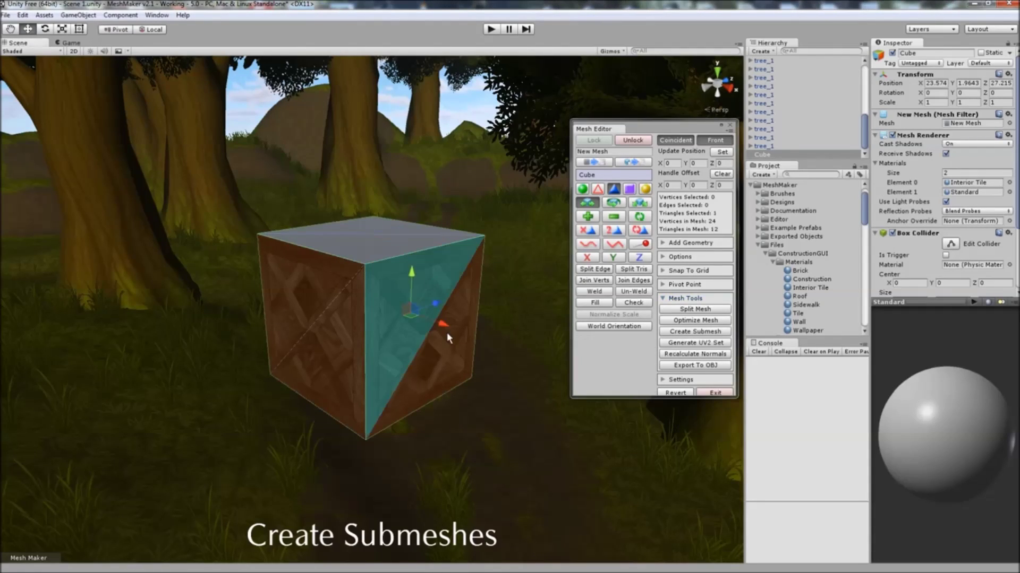
pyautogui.click(447, 356)
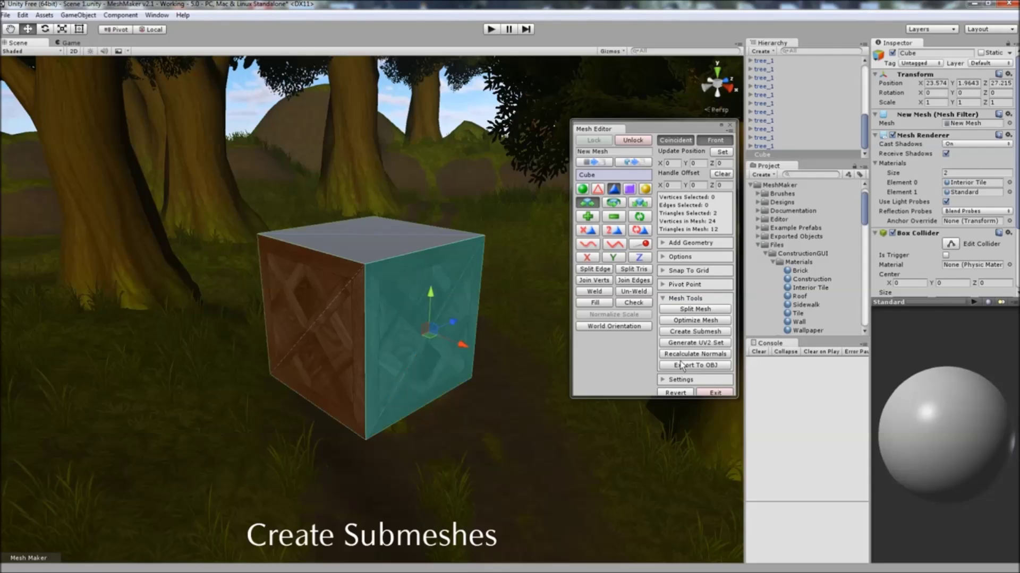
pyautogui.click(693, 331)
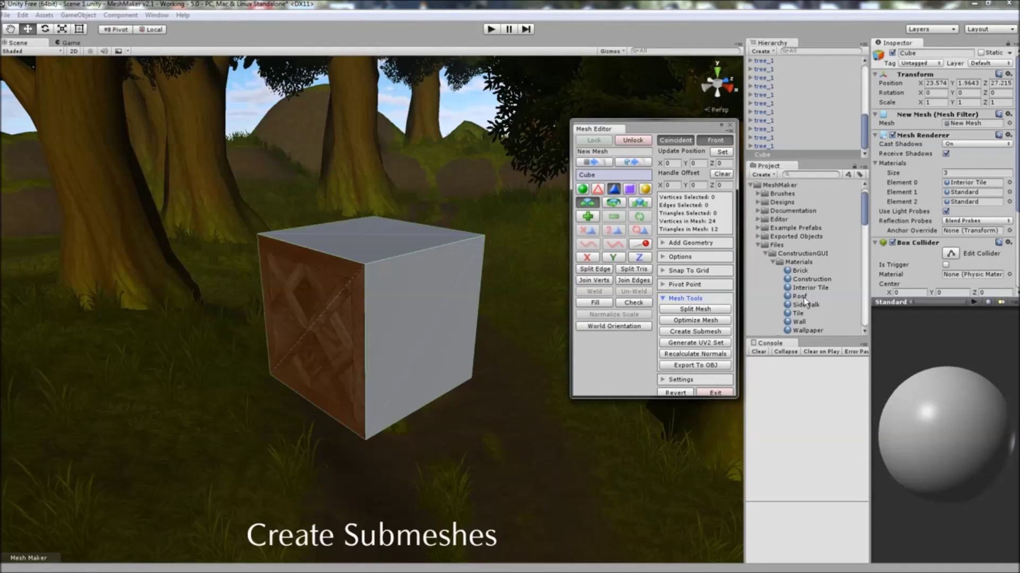
pyautogui.moveTo(805, 305); pyautogui.dragTo(400, 294)
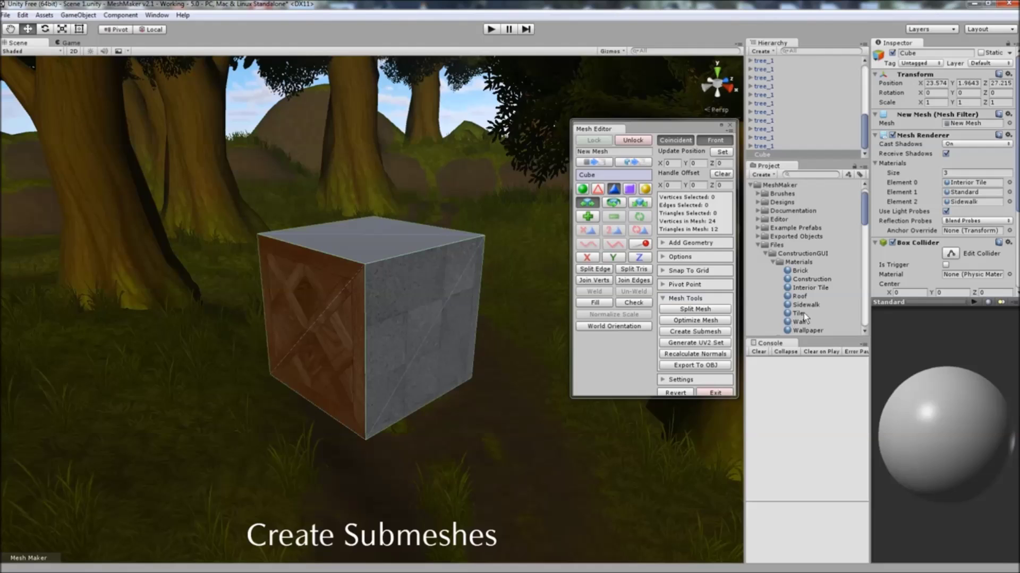
pyautogui.moveTo(799, 314); pyautogui.dragTo(377, 234)
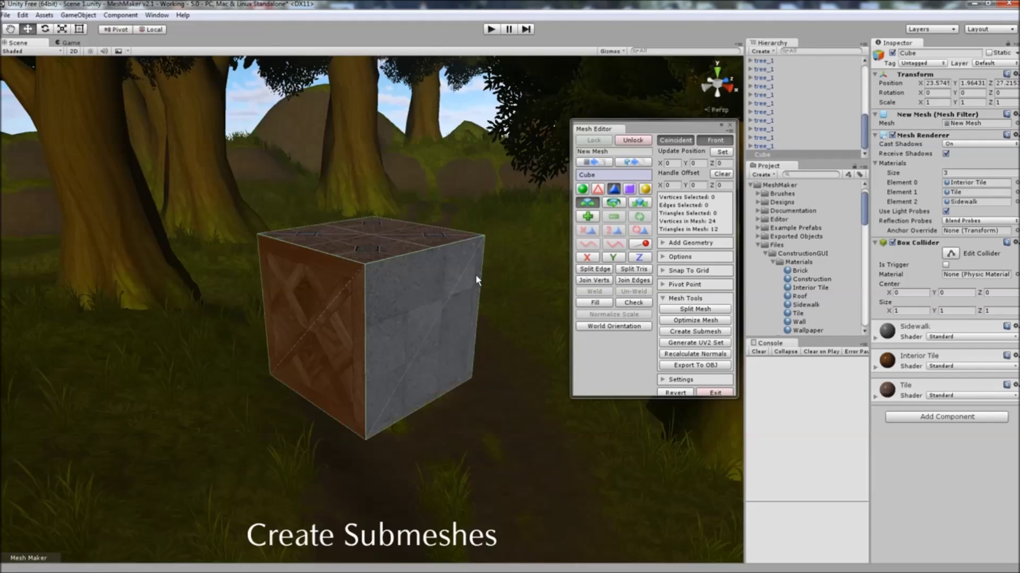
pyautogui.click(673, 299)
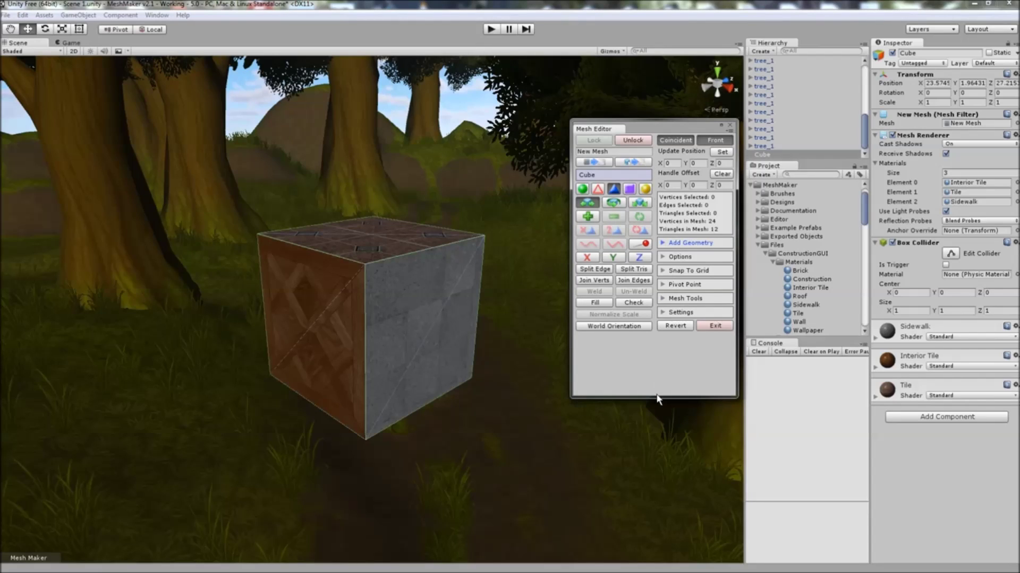
pyautogui.moveTo(658, 398); pyautogui.dragTo(661, 335)
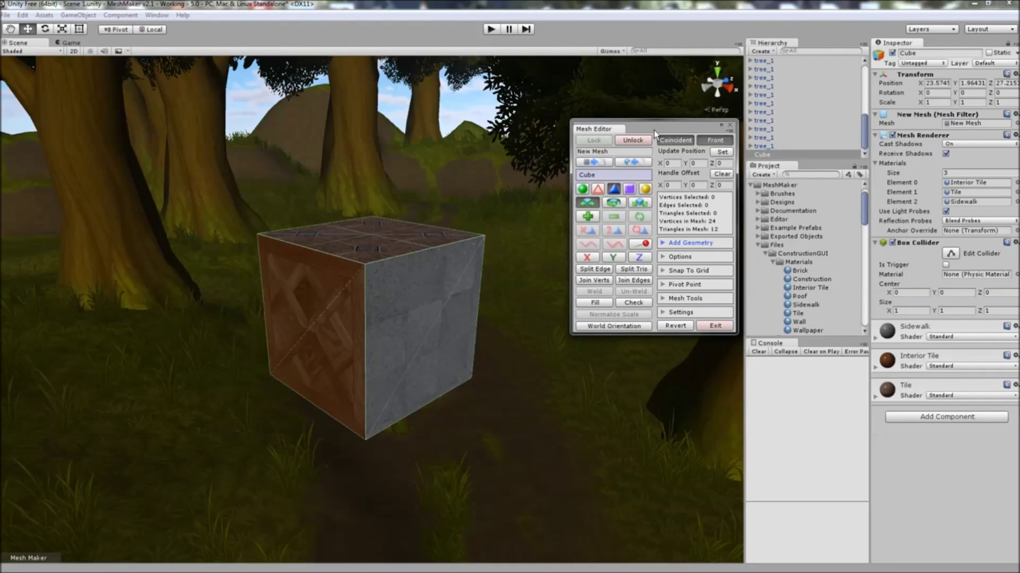
# In UV mode with Coincident off, drag the wood face's top-corner UVs to shift the crate texture
pyautogui.click(645, 192)
pyautogui.click(257, 233)
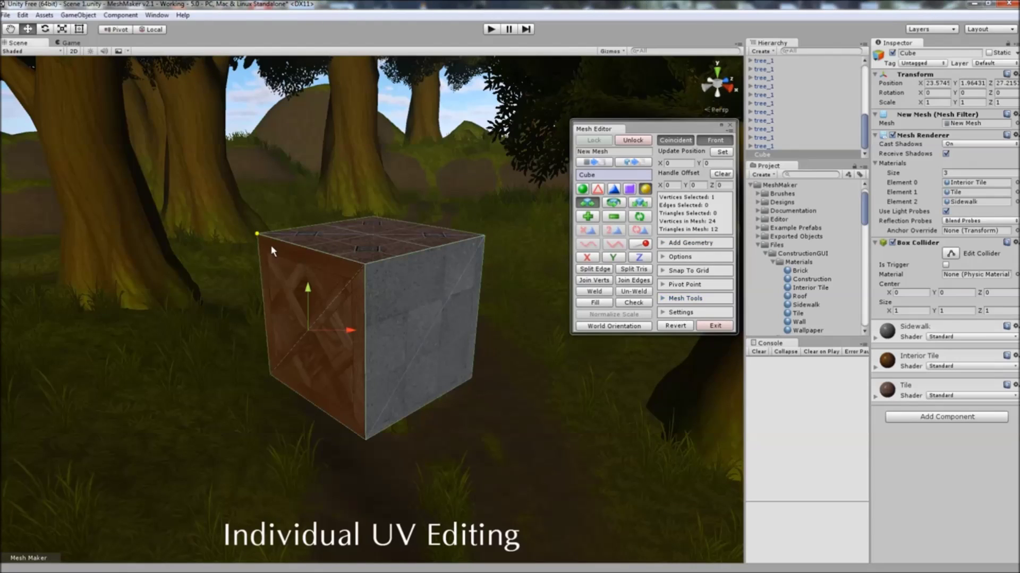
pyautogui.keyDown('shift'); pyautogui.click(358, 273); pyautogui.keyUp('shift')
pyautogui.click(670, 140)
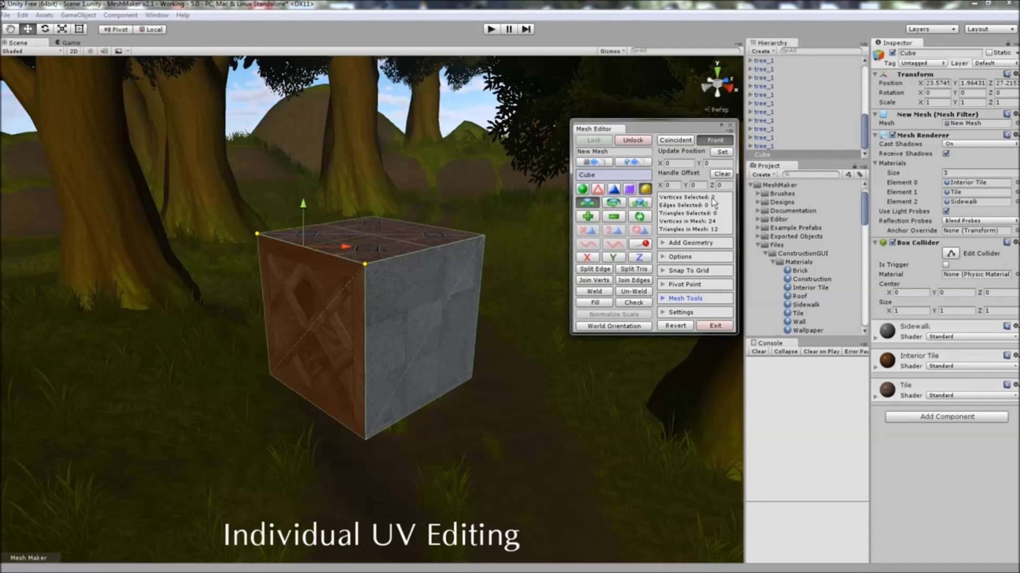
pyautogui.moveTo(305, 207); pyautogui.dragTo(391, 182)
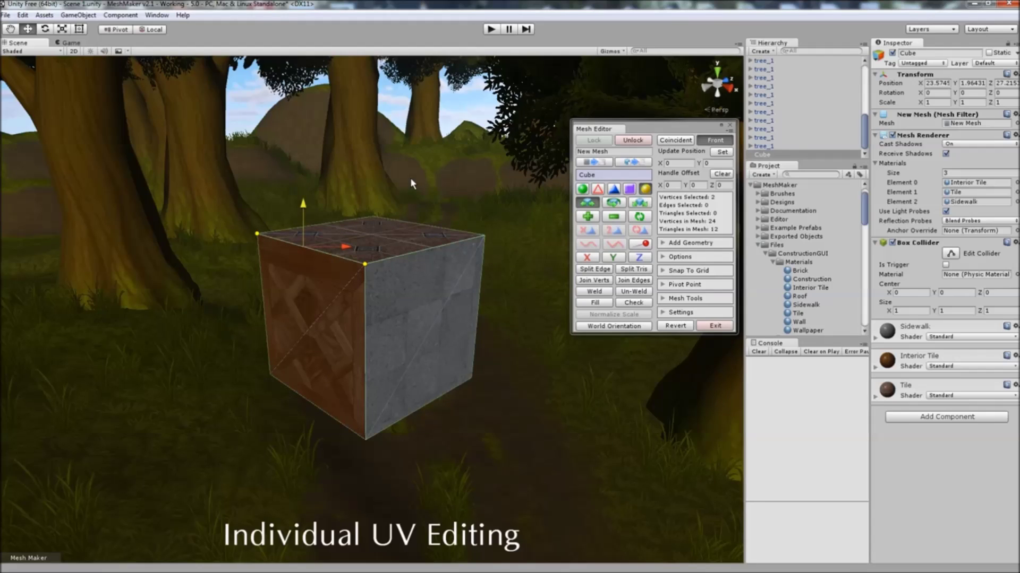
pyautogui.moveTo(411, 182); pyautogui.dragTo(435, 211)
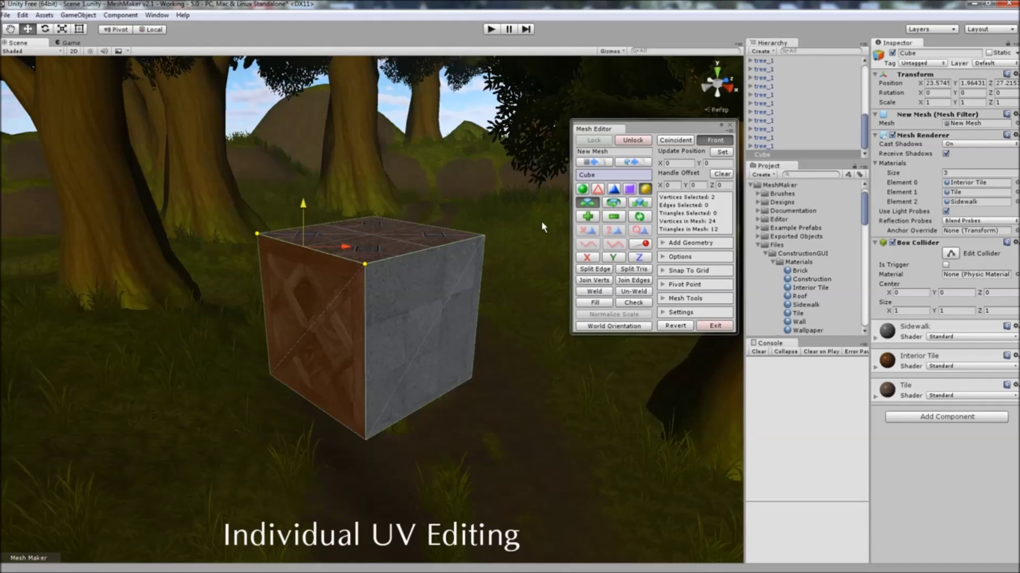
pyautogui.click(613, 218)
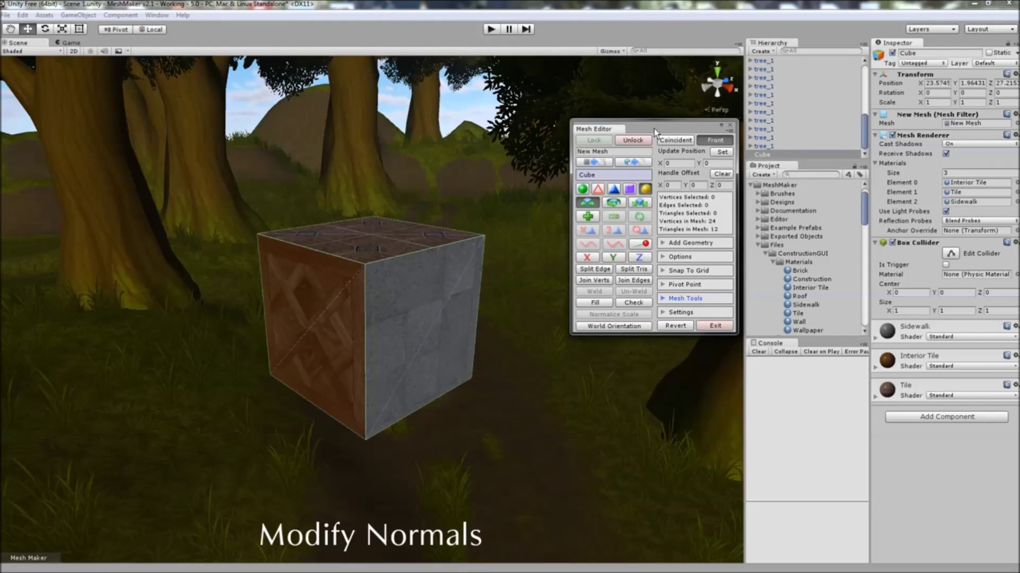
pyautogui.click(636, 245)
pyautogui.click(264, 244)
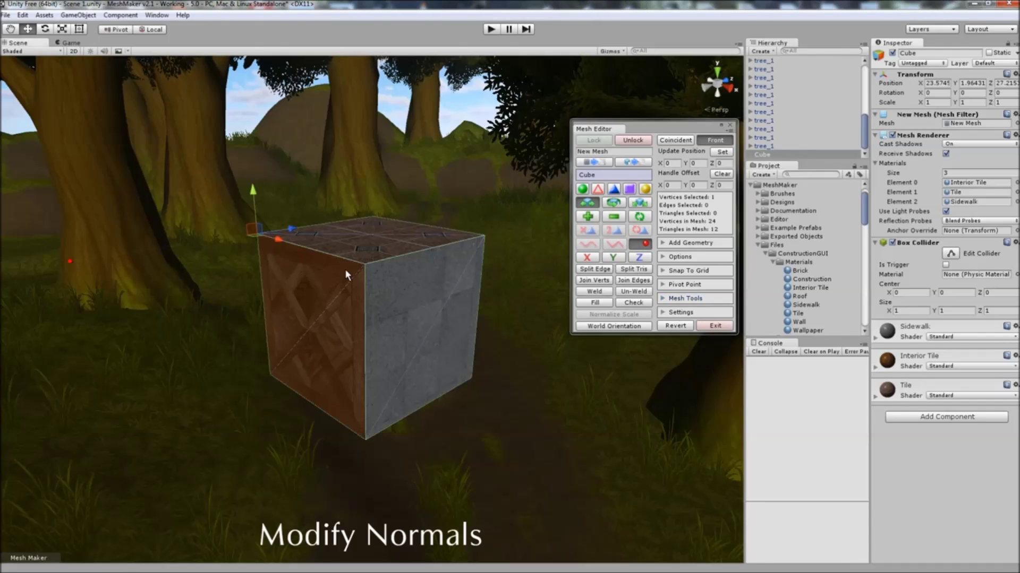
pyautogui.keyDown('shift'); pyautogui.click(356, 269); pyautogui.keyUp('shift')
pyautogui.keyDown('shift'); pyautogui.click(289, 361); pyautogui.keyUp('shift')
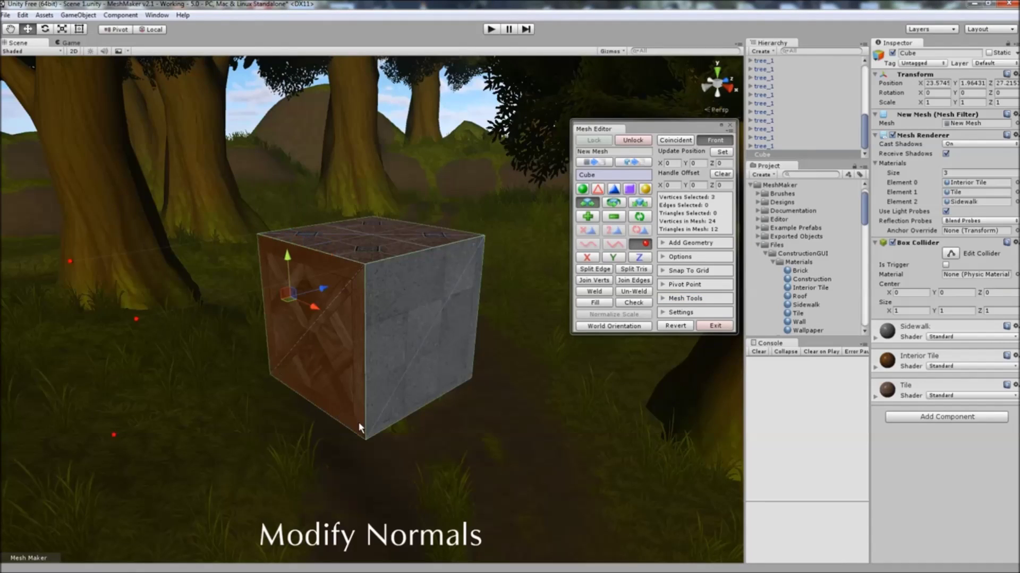
pyautogui.keyDown('shift'); pyautogui.click(358, 421); pyautogui.keyUp('shift')
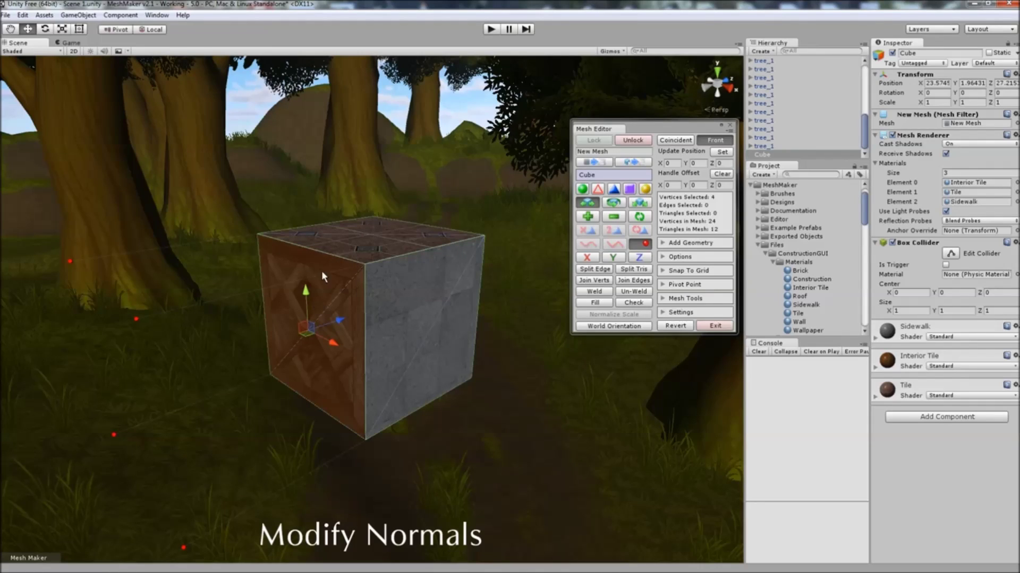
pyautogui.moveTo(323, 275)
pyautogui.mouseDown()
pyautogui.moveTo(321, 248)
pyautogui.moveTo(368, 342)
pyautogui.moveTo(381, 414)
pyautogui.moveTo(380, 181)
pyautogui.moveTo(369, 262)
pyautogui.moveTo(339, 323)
pyautogui.moveTo(486, 281)
pyautogui.moveTo(351, 335)
pyautogui.moveTo(335, 318)
pyautogui.mouseUp()
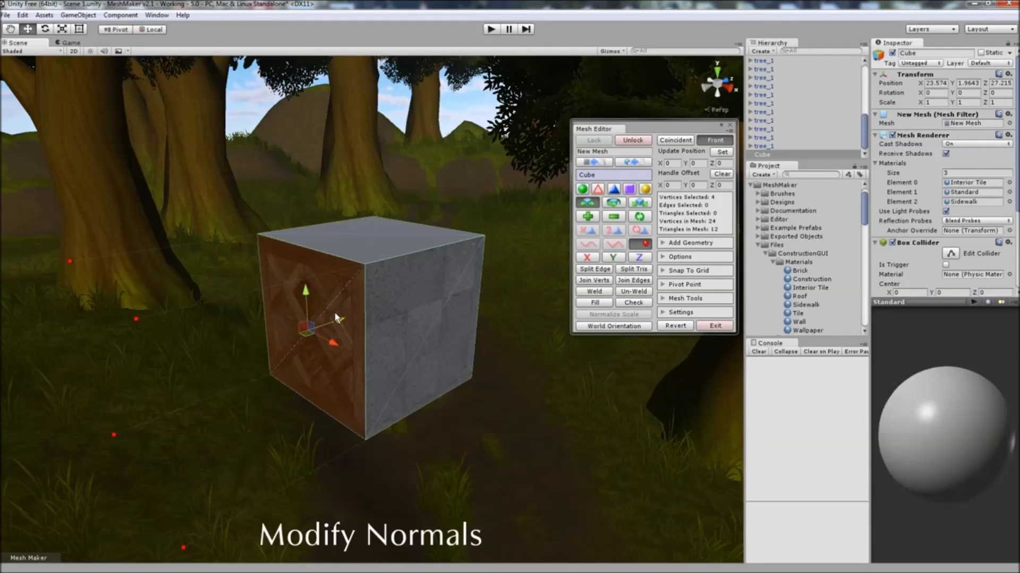
pyautogui.hotkey('ctrl', 'z')
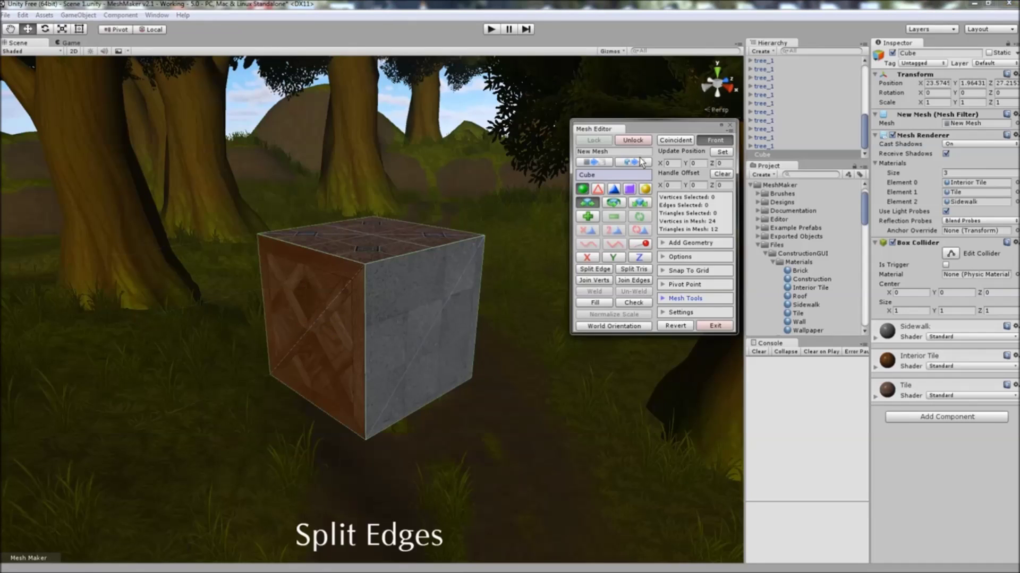
# Select the wood face's diagonal edge and split it at a chosen point
pyautogui.click(599, 191)
pyautogui.click(332, 316)
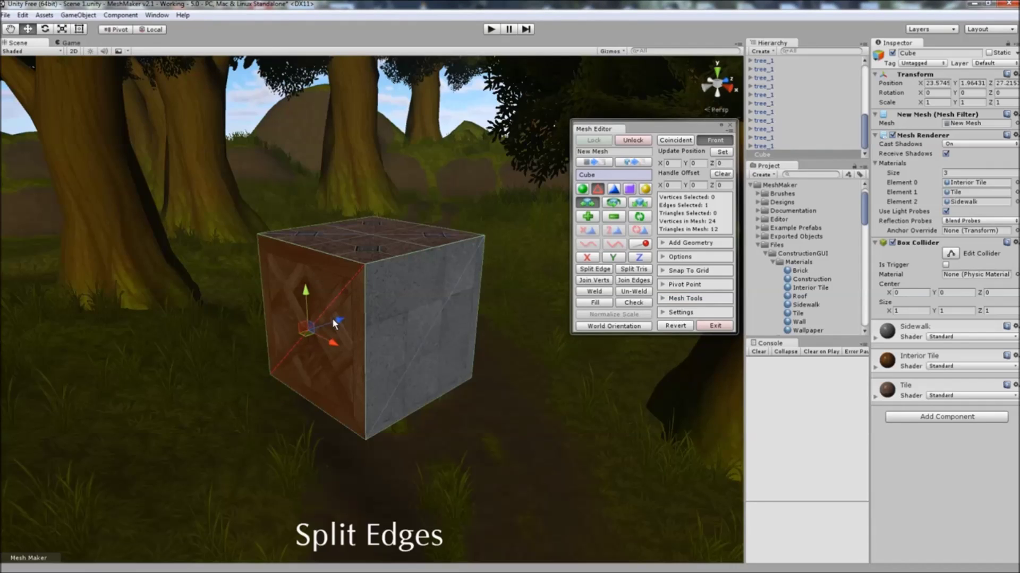
pyautogui.click(595, 270)
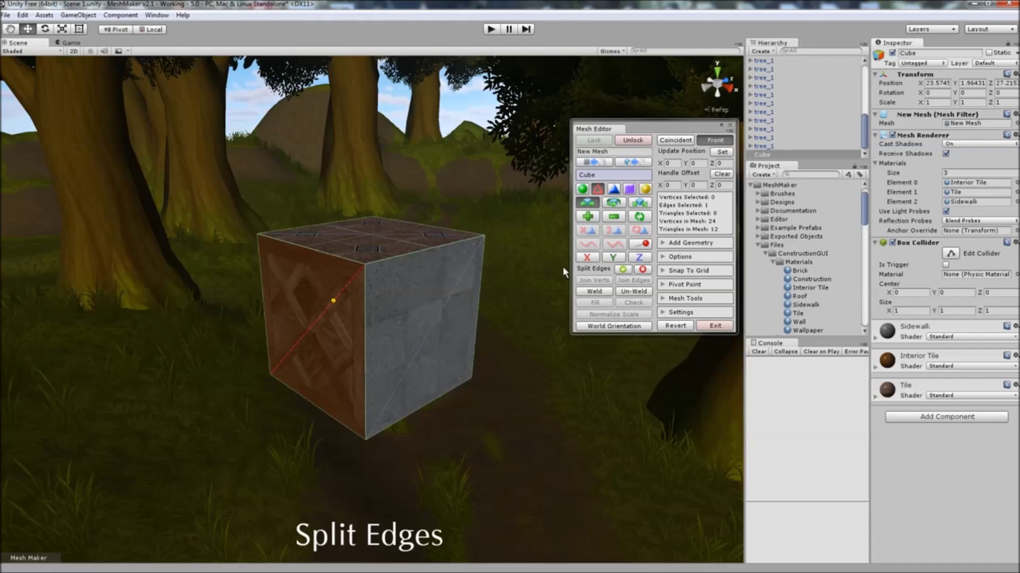
pyautogui.click(624, 270)
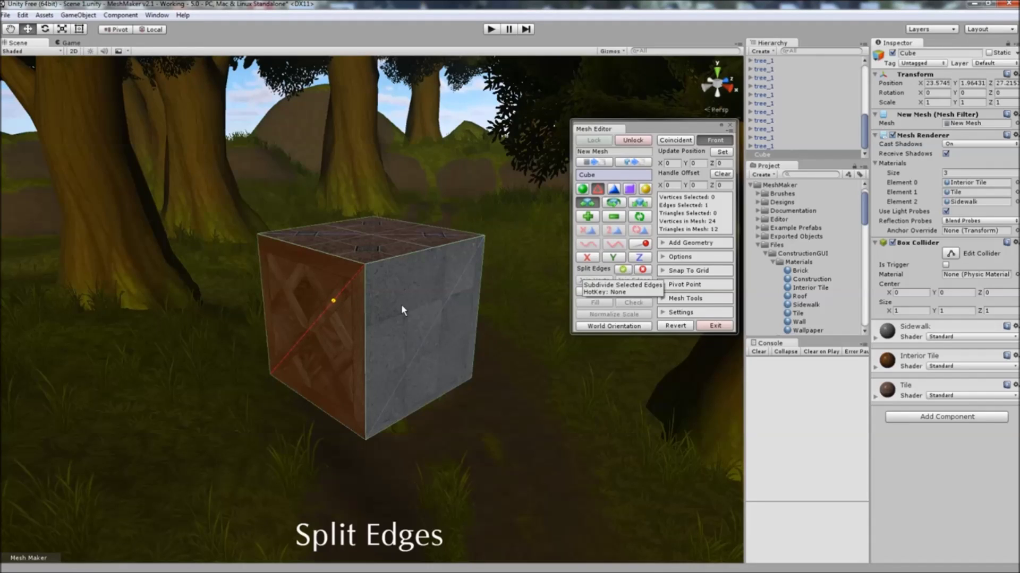
pyautogui.click(333, 302)
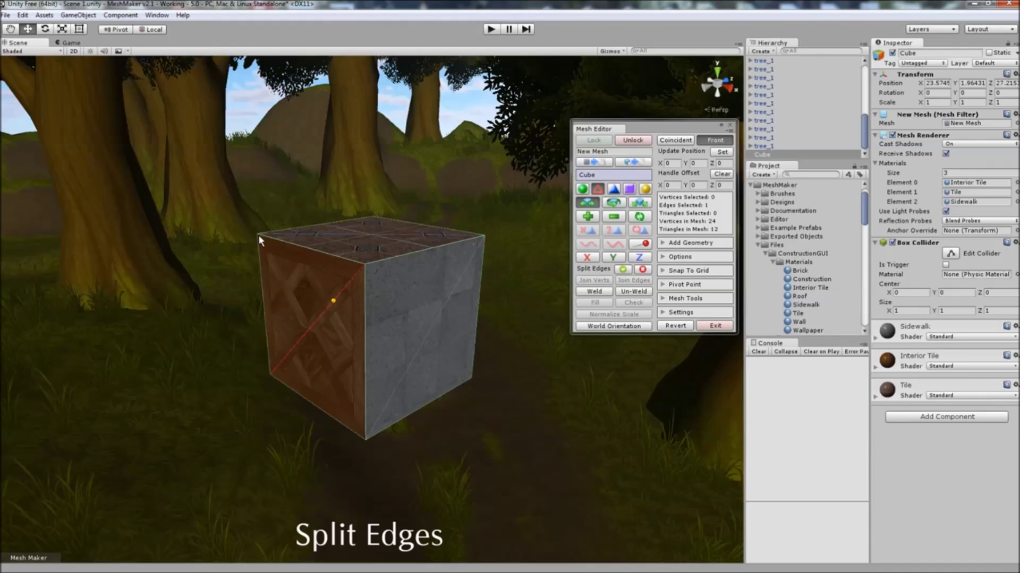
pyautogui.click(624, 270)
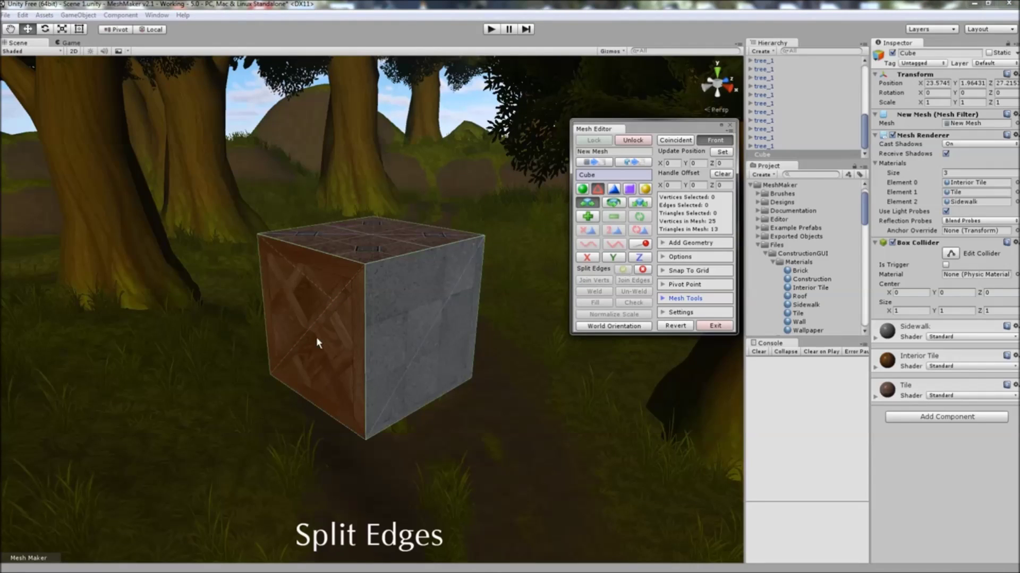
# Split the diagonal edge together with the vertical front edge
pyautogui.click(325, 321)
pyautogui.click(363, 332)
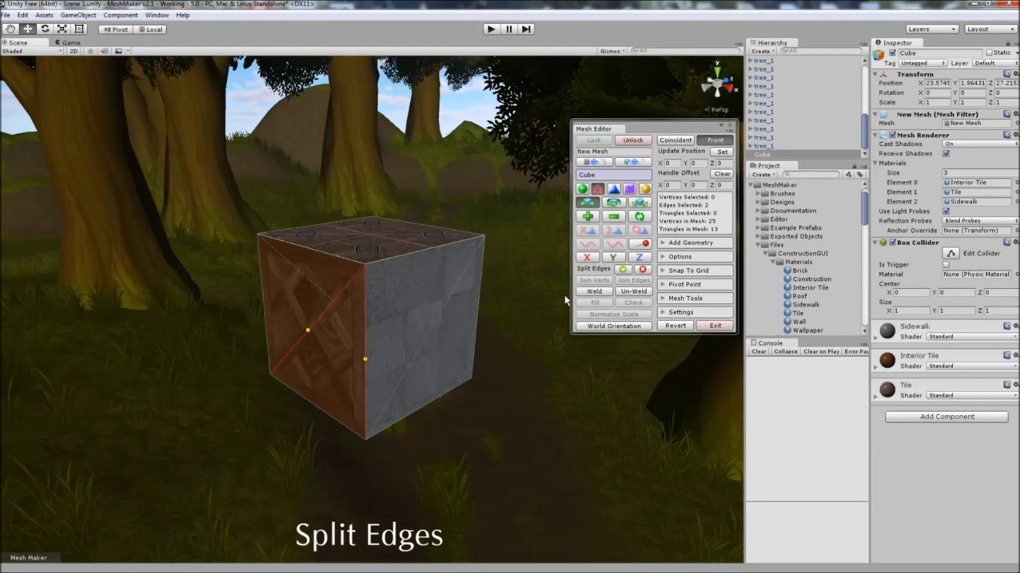
pyautogui.click(622, 269)
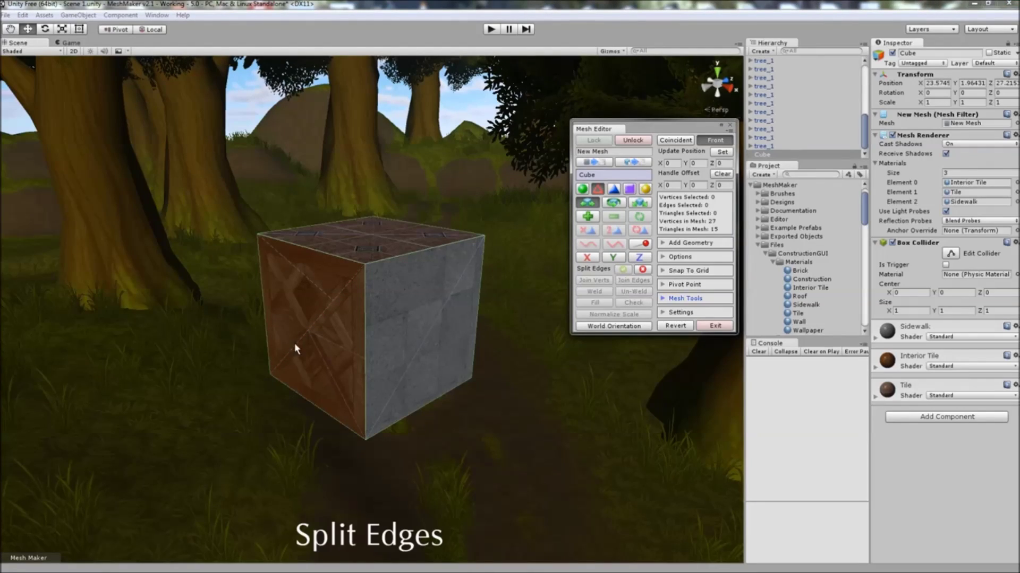
# Split several right-face and front edges, then undo and exit Split Edges mode
pyautogui.click(418, 258)
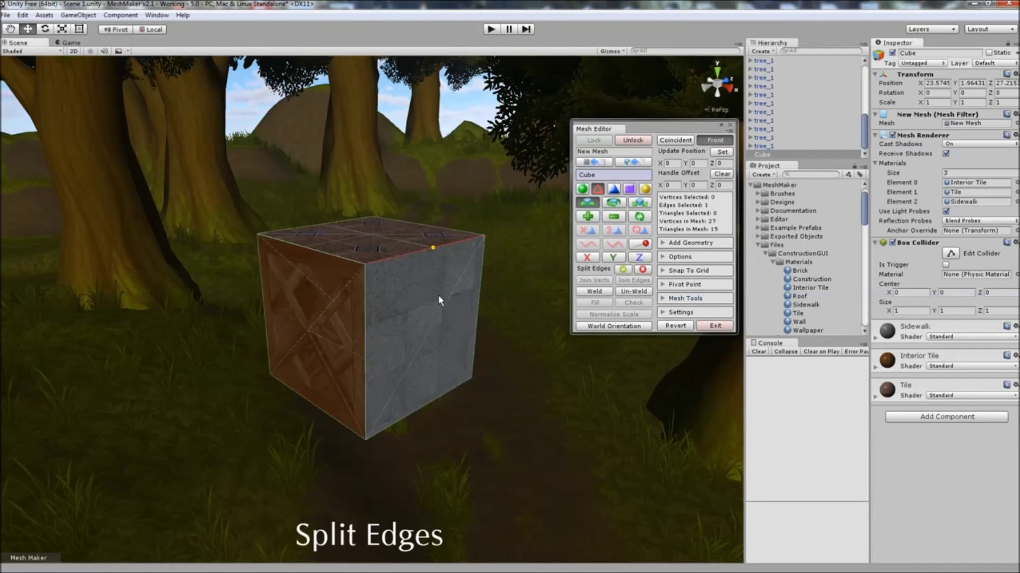
pyautogui.click(430, 322)
pyautogui.click(380, 331)
pyautogui.click(623, 269)
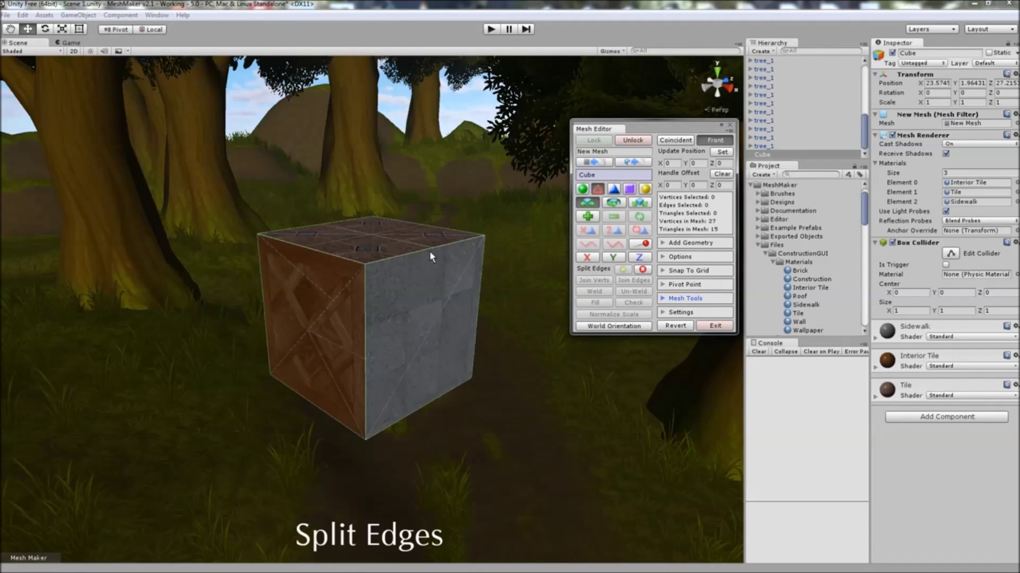
pyautogui.hotkey('ctrl', 'z')
pyautogui.click(643, 270)
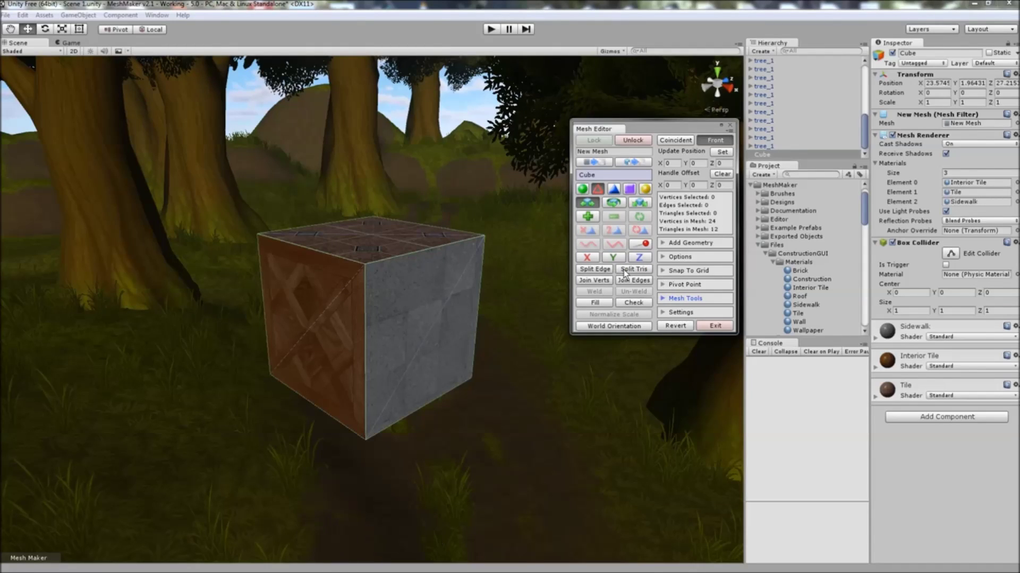
pyautogui.click(624, 270)
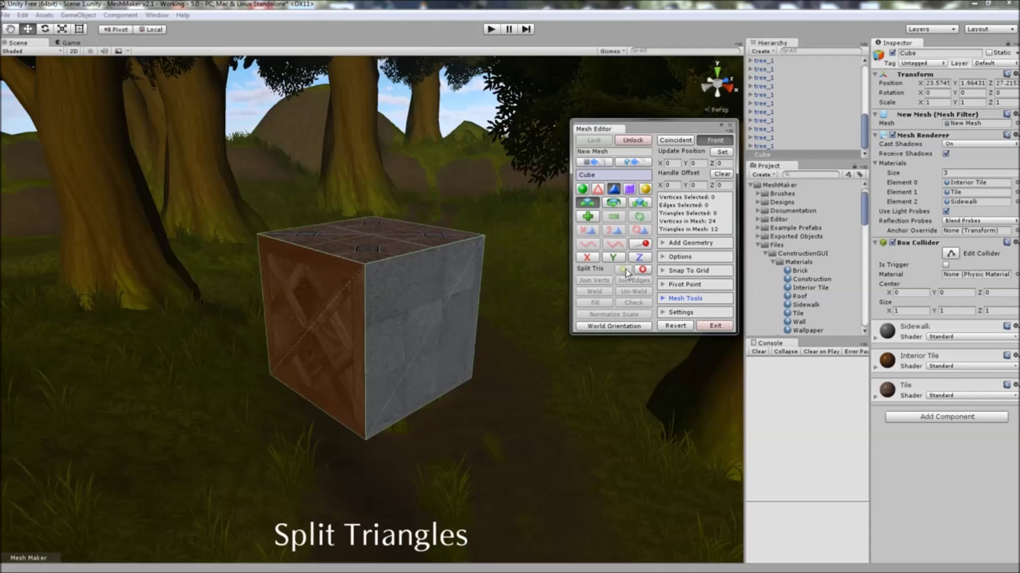
pyautogui.click(307, 286)
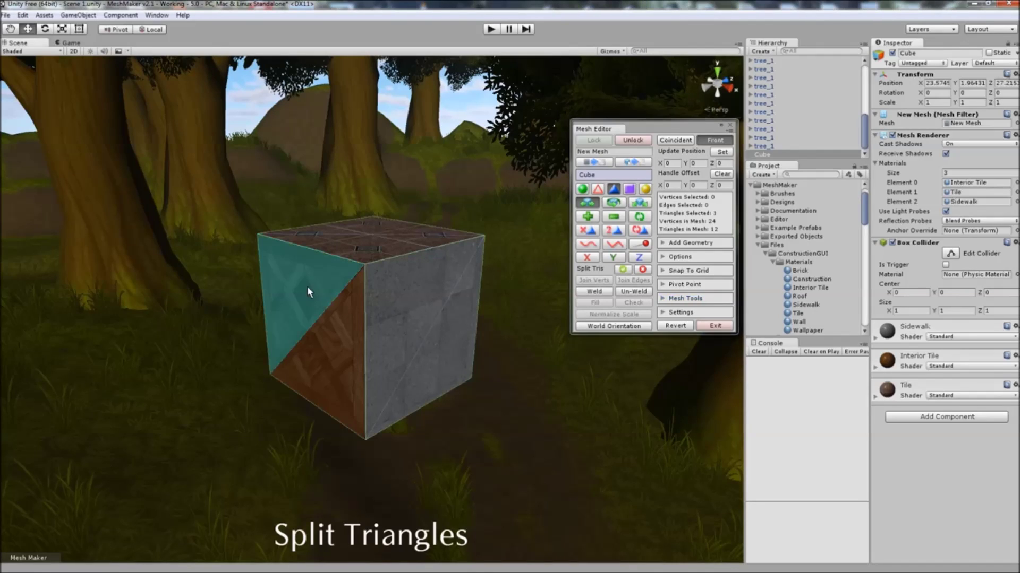
pyautogui.click(624, 270)
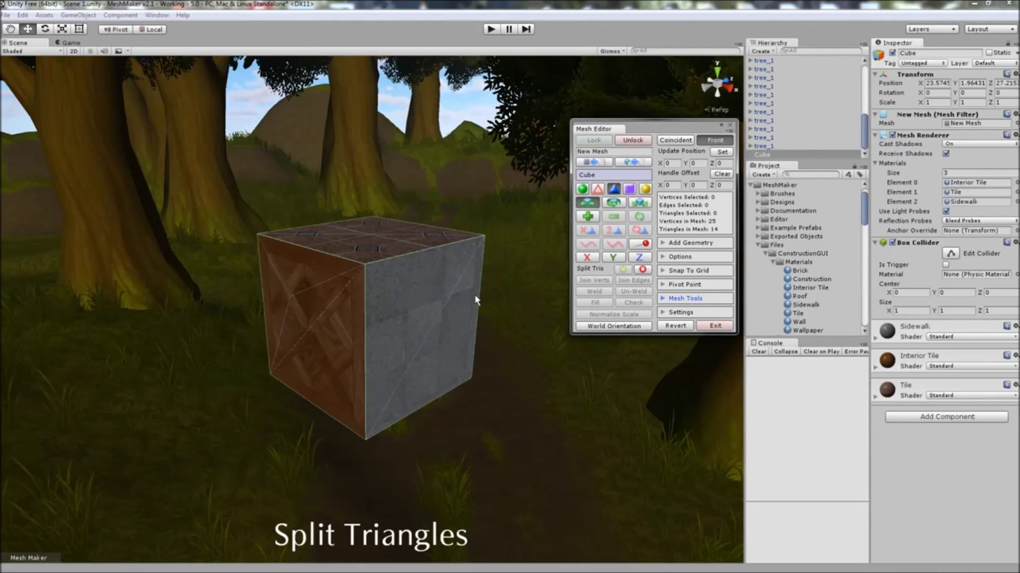
pyautogui.click(641, 271)
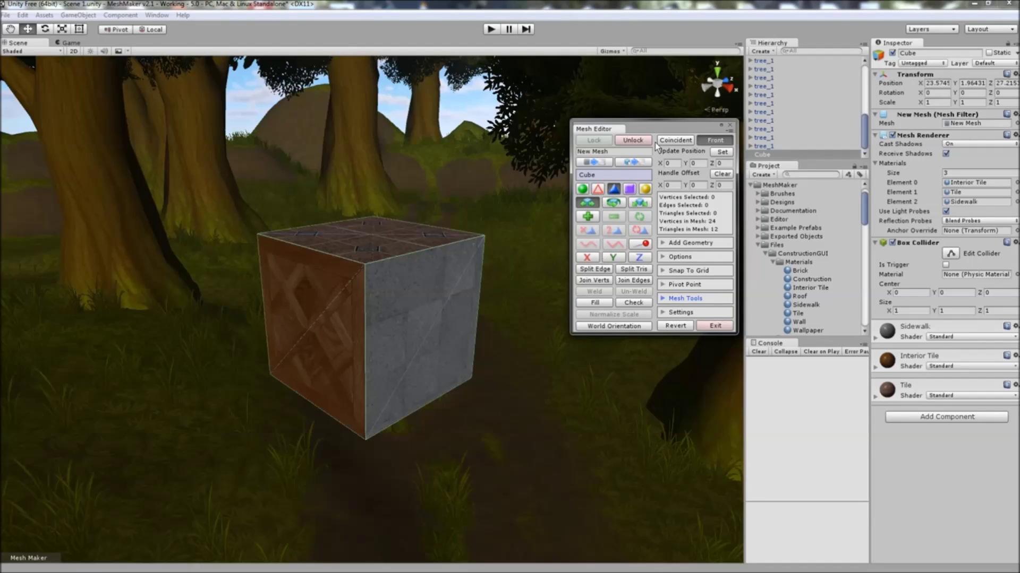
pyautogui.click(594, 281)
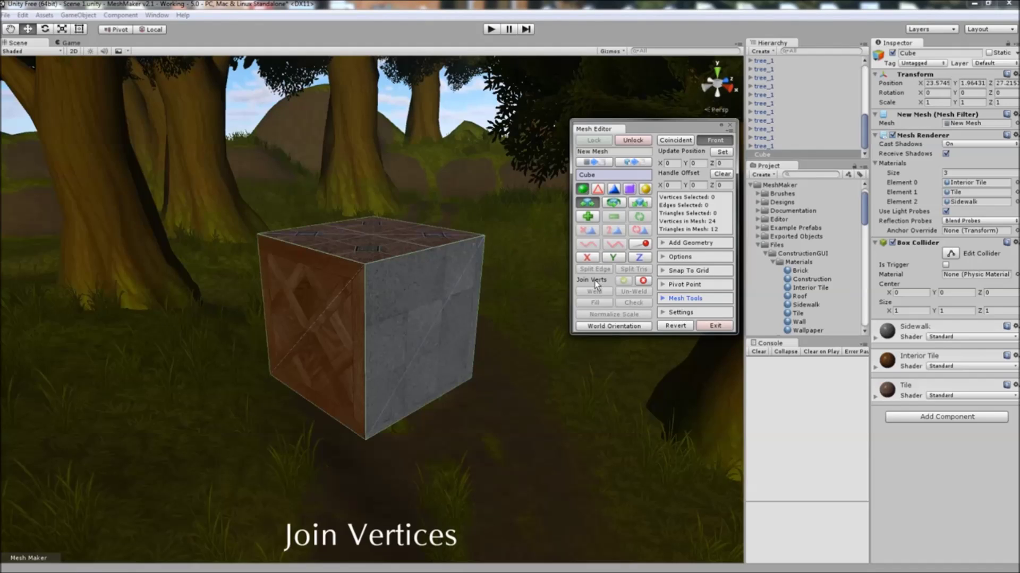
pyautogui.click(372, 268)
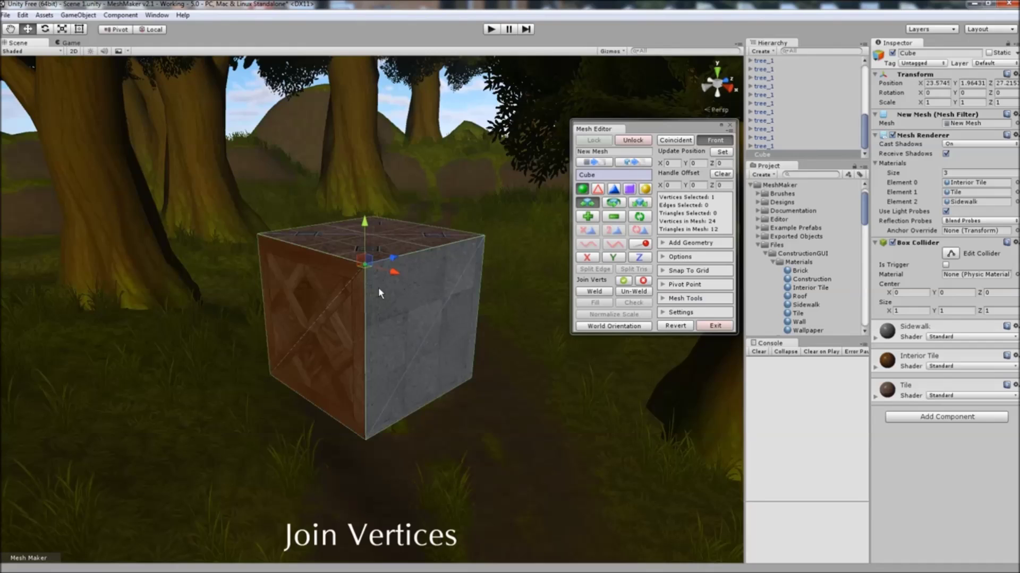
pyautogui.keyDown('shift'); pyautogui.click(259, 235); pyautogui.keyUp('shift')
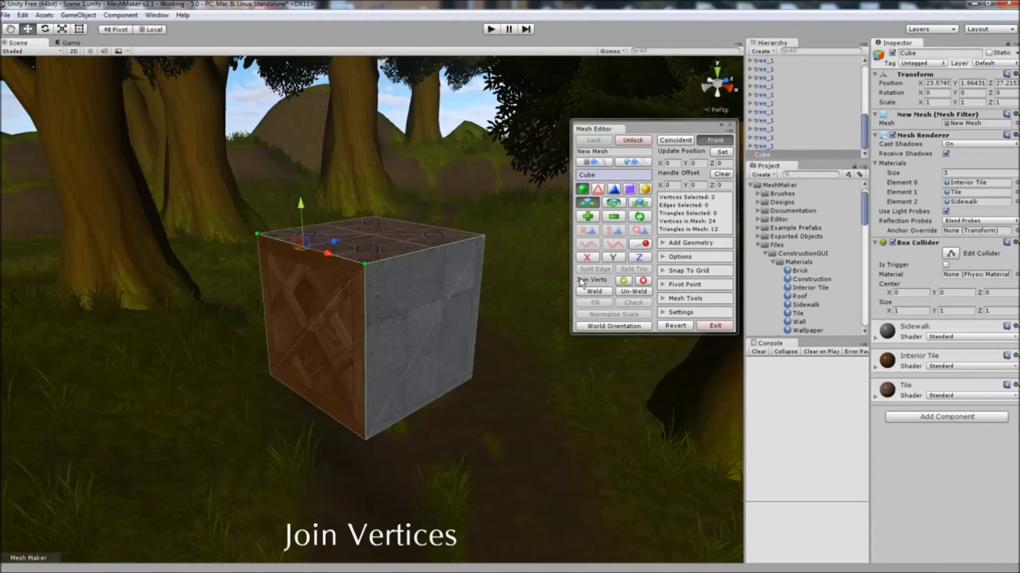
pyautogui.click(625, 282)
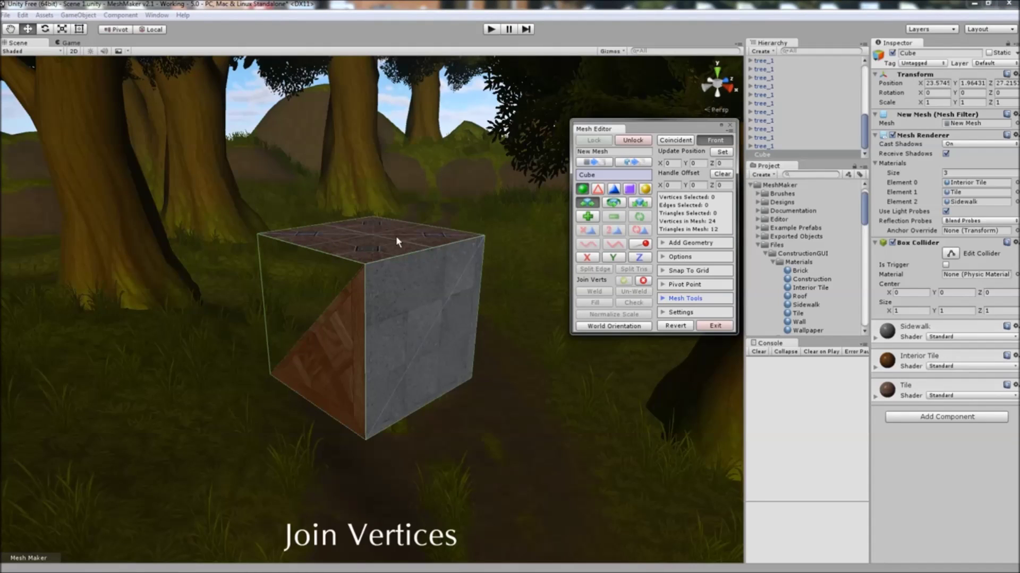
pyautogui.click(614, 189)
pyautogui.click(373, 230)
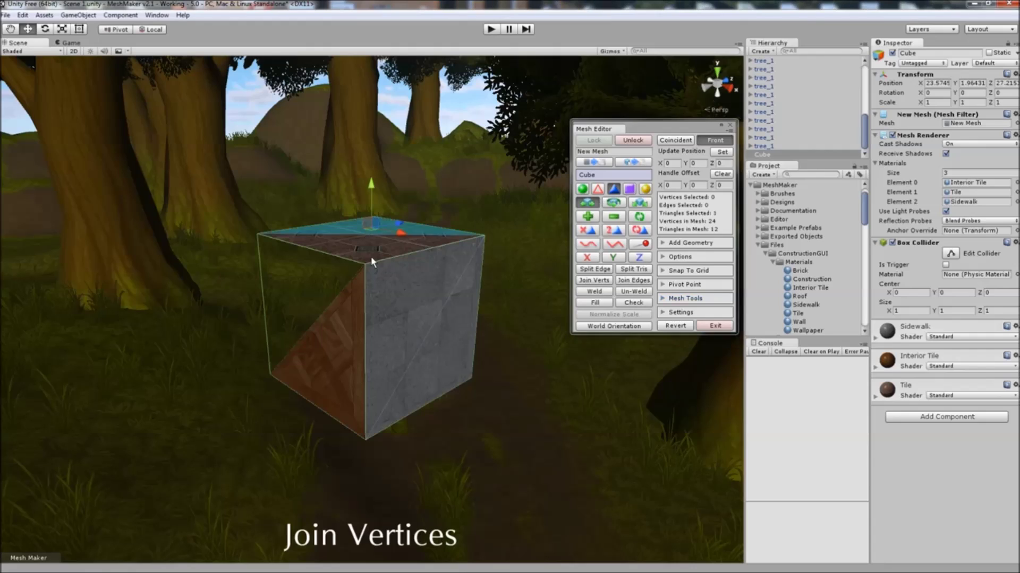
pyautogui.click(592, 232)
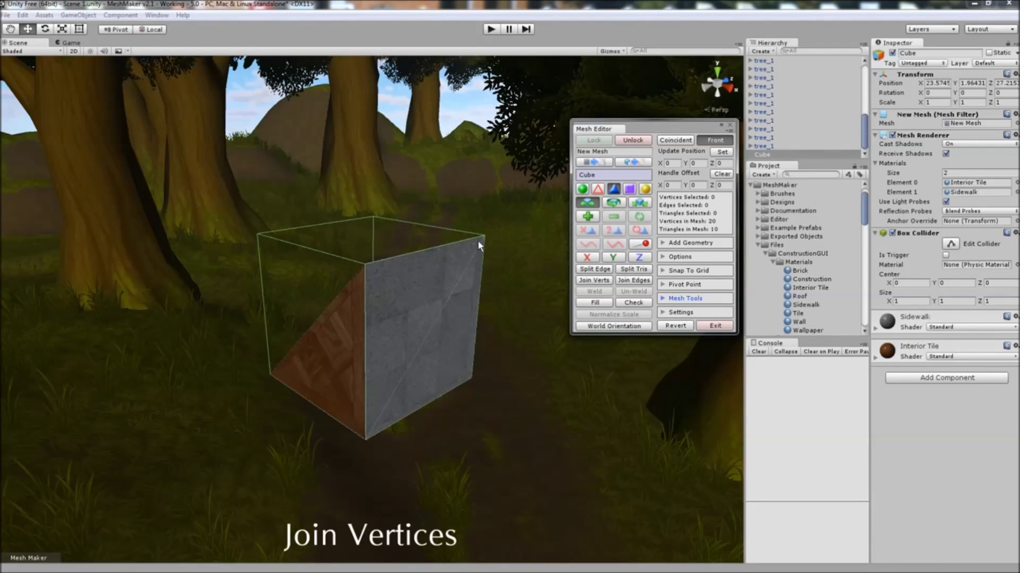
pyautogui.click(593, 280)
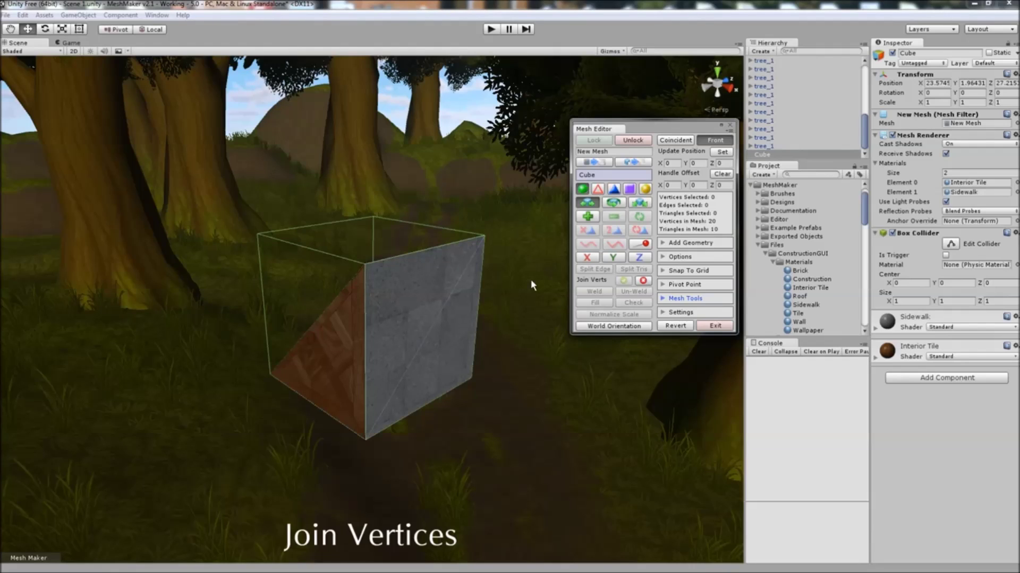
pyautogui.click(374, 266)
pyautogui.click(479, 238)
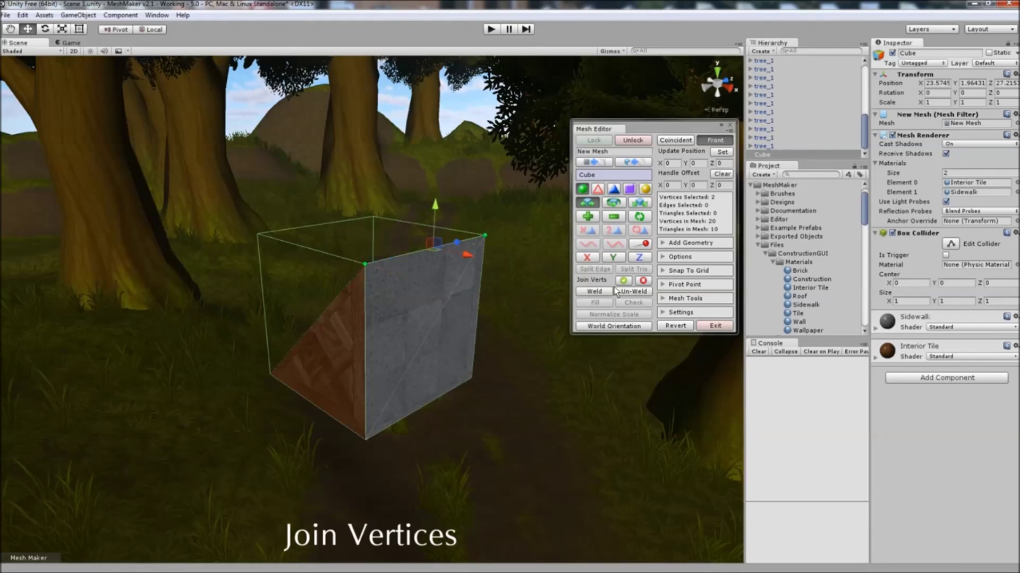
pyautogui.click(623, 280)
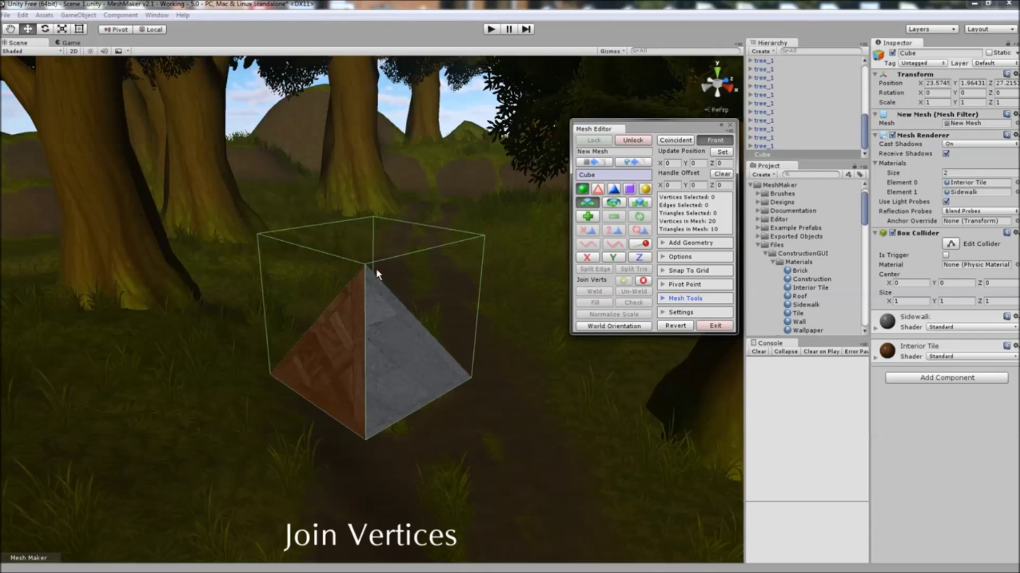
pyautogui.click(643, 281)
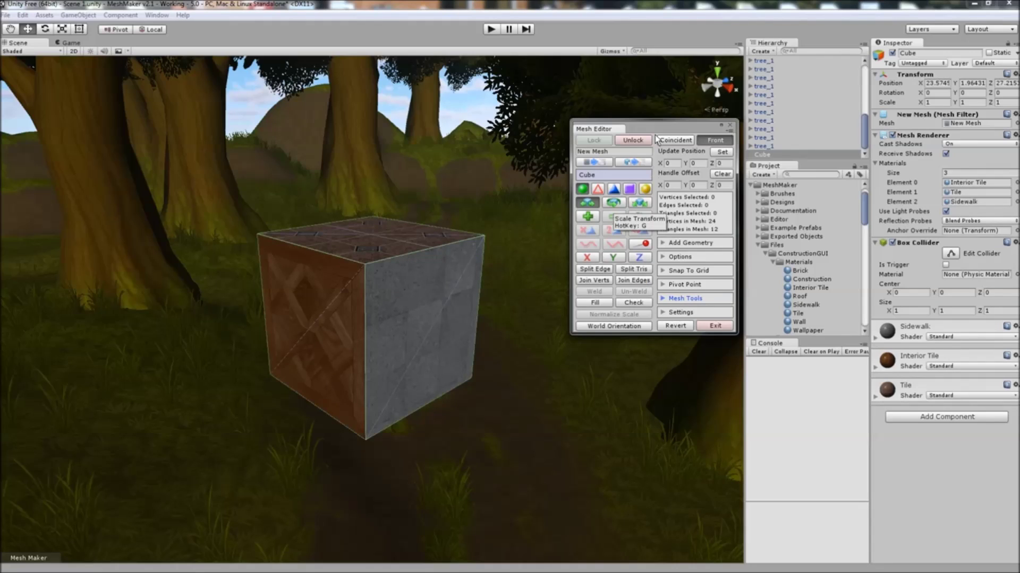
pyautogui.click(597, 189)
# With Coincident on, select the bottom and top front edges, preview Join Edges, then cancel
pyautogui.click(660, 140)
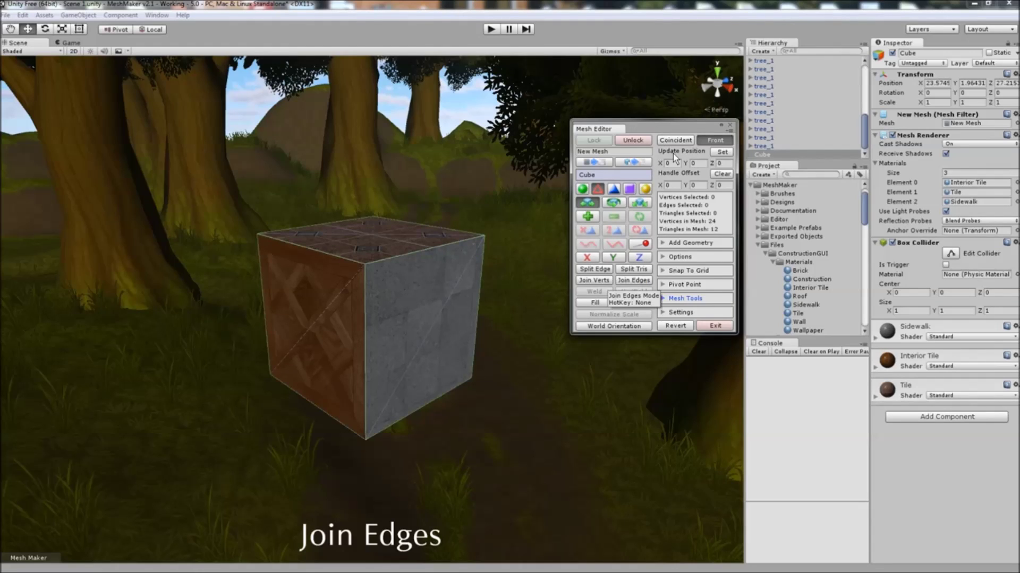
pyautogui.click(418, 416)
pyautogui.click(424, 258)
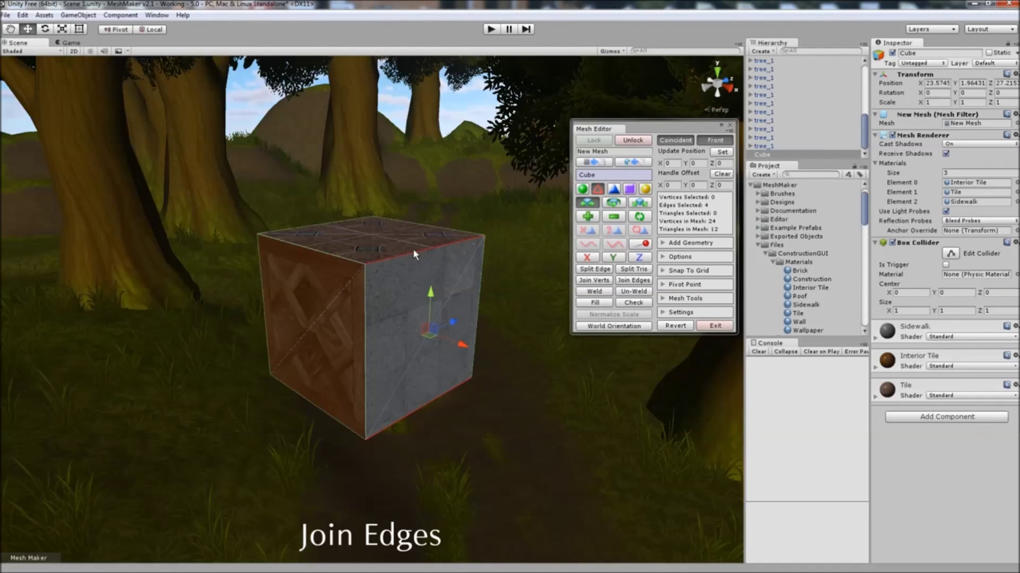
pyautogui.click(618, 282)
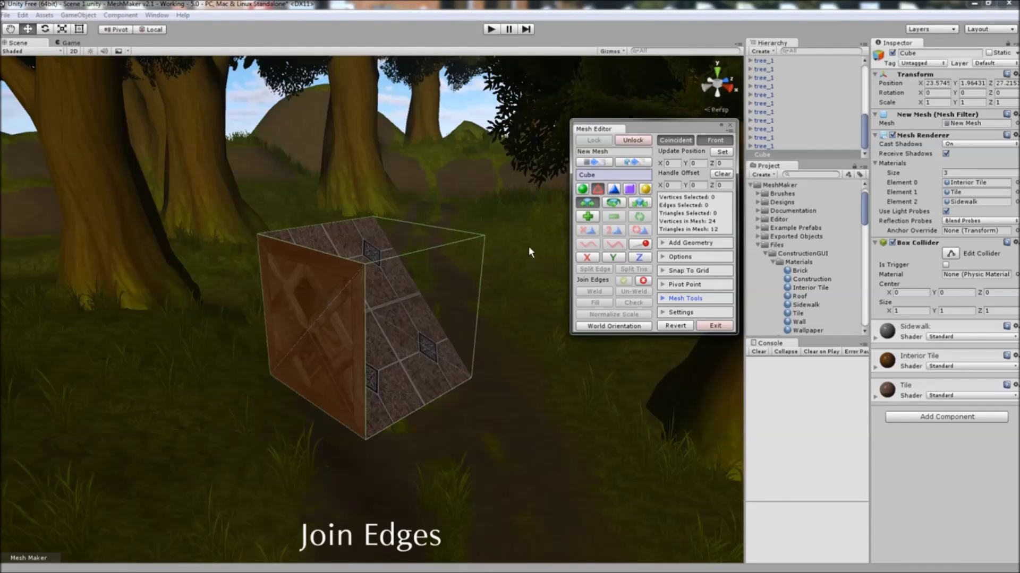
pyautogui.click(643, 281)
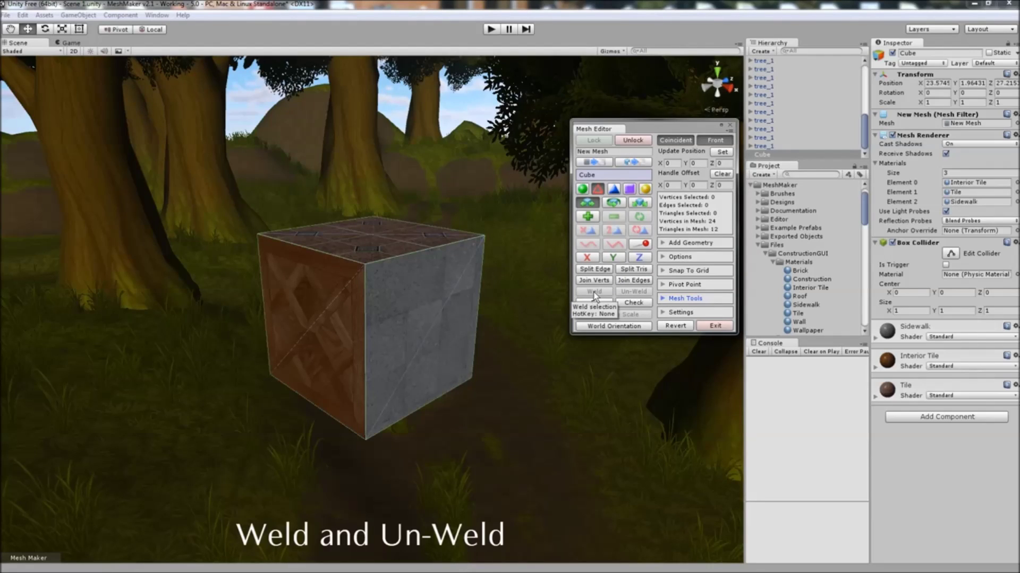
# Select the cube's front-top corner vertex and weld it
pyautogui.click(582, 189)
pyautogui.click(365, 263)
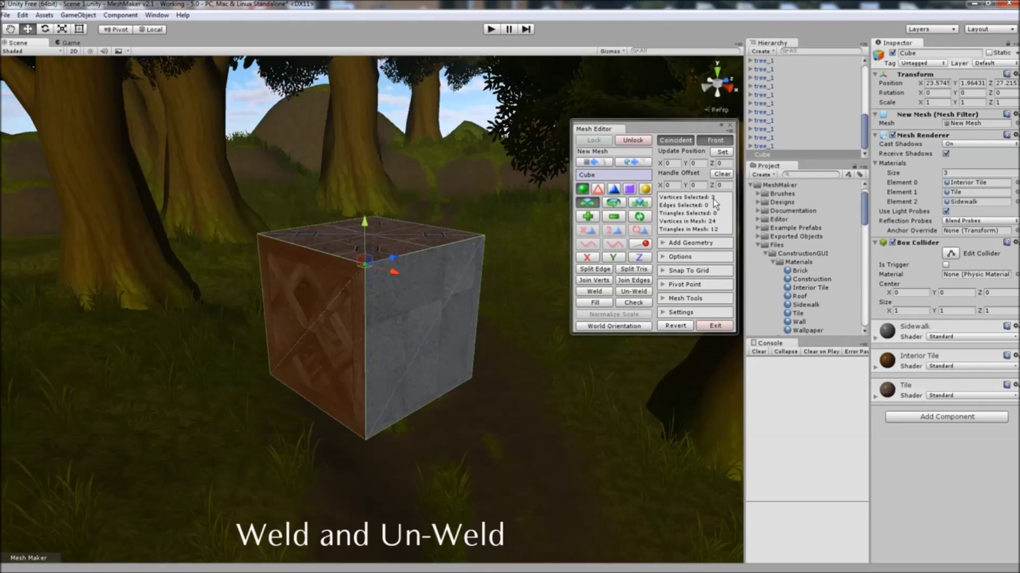
pyautogui.click(594, 293)
# Select the front-left face's two triangles and drag them outward to extrude the face
pyautogui.click(613, 189)
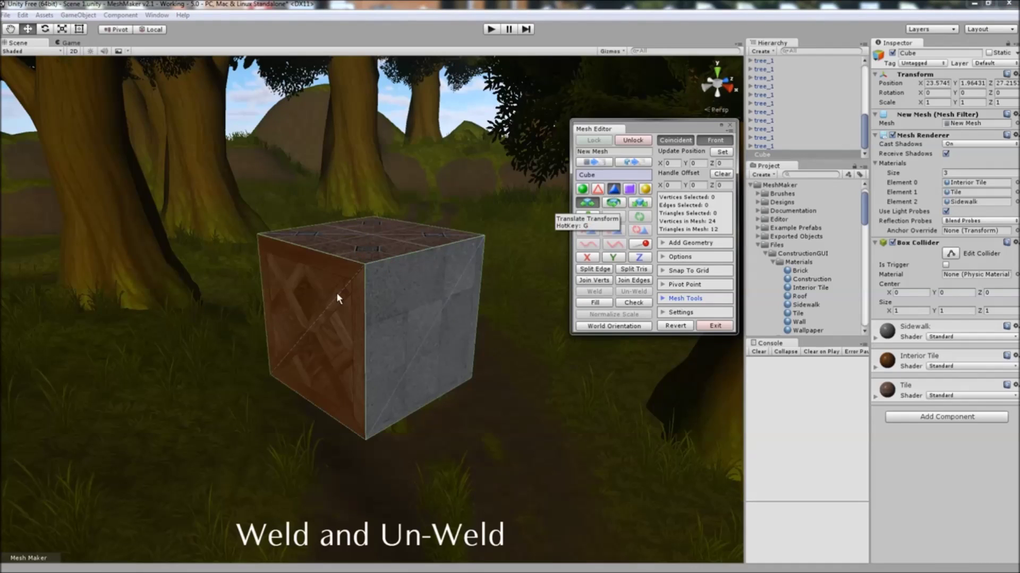
pyautogui.click(336, 292)
pyautogui.click(345, 349)
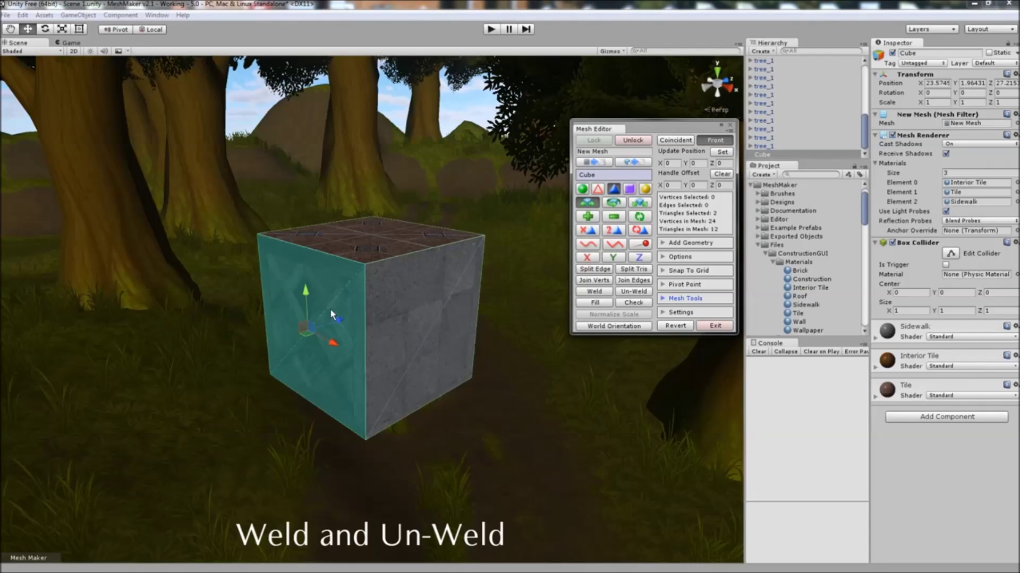
pyautogui.moveTo(343, 317); pyautogui.dragTo(317, 325)
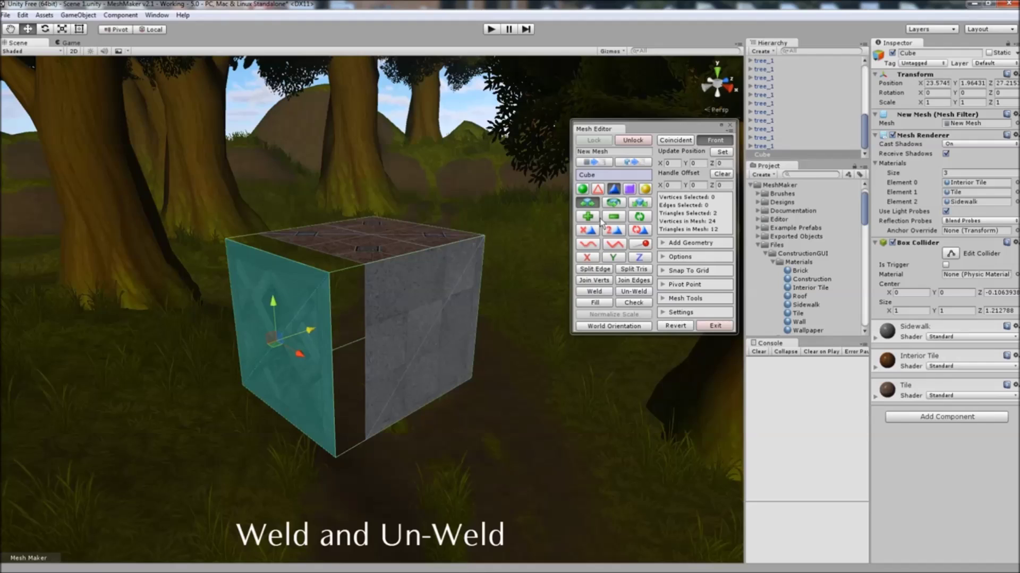
pyautogui.click(612, 218)
# Move one triangle of the face left and back, then unweld it and pull it off
pyautogui.click(305, 314)
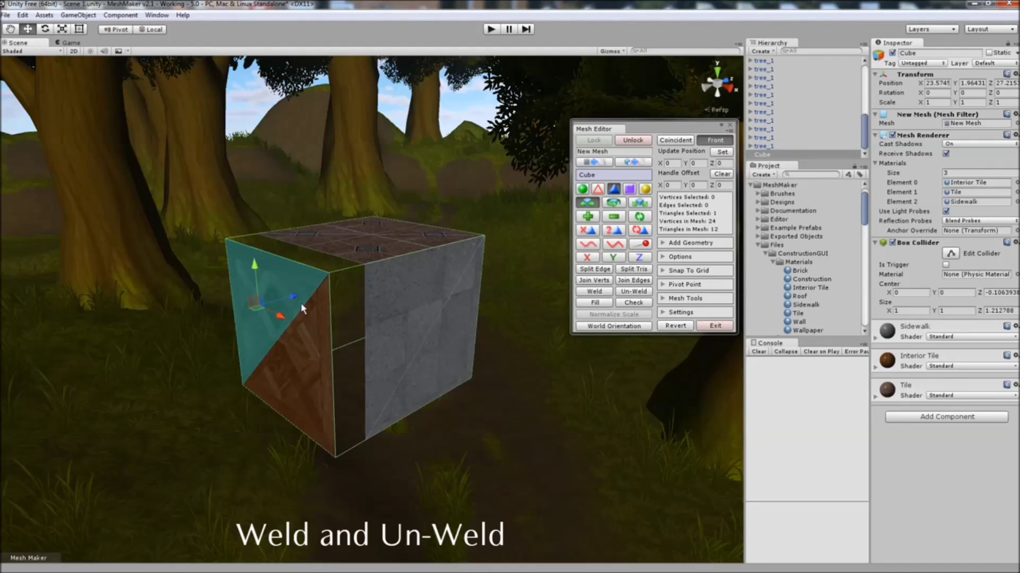
pyautogui.moveTo(300, 303); pyautogui.dragTo(273, 301)
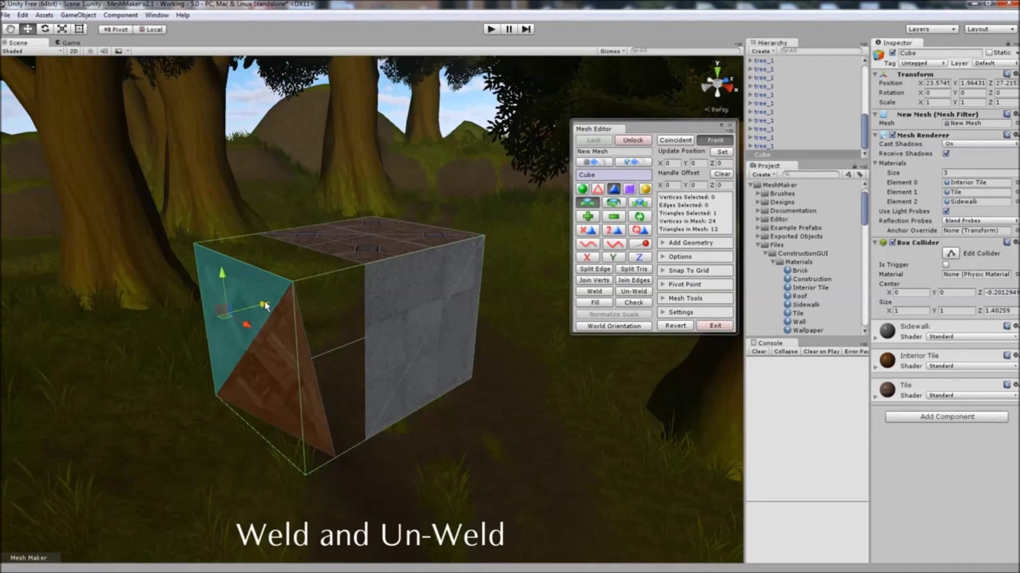
pyautogui.moveTo(264, 303); pyautogui.dragTo(291, 302)
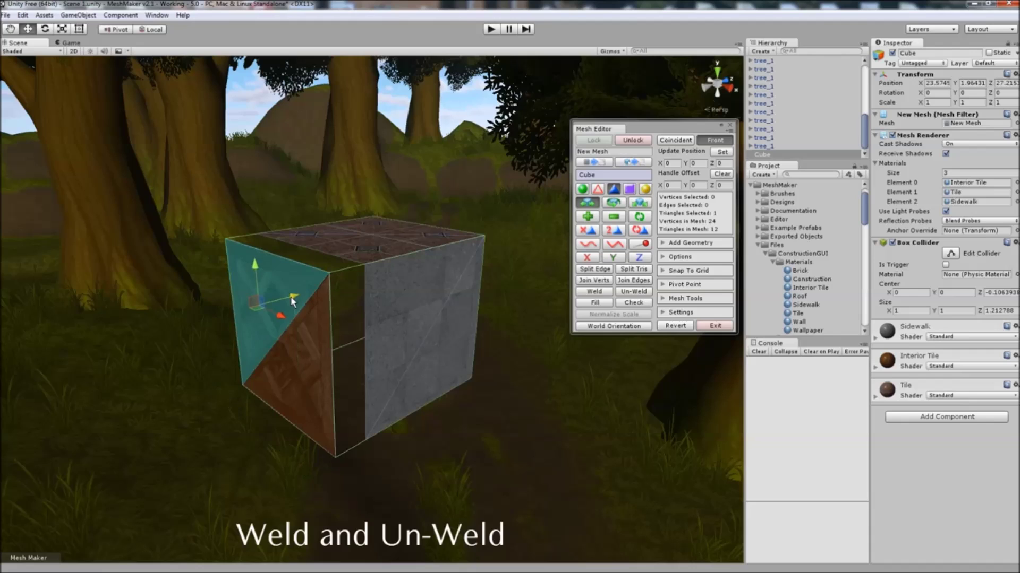
pyautogui.click(628, 295)
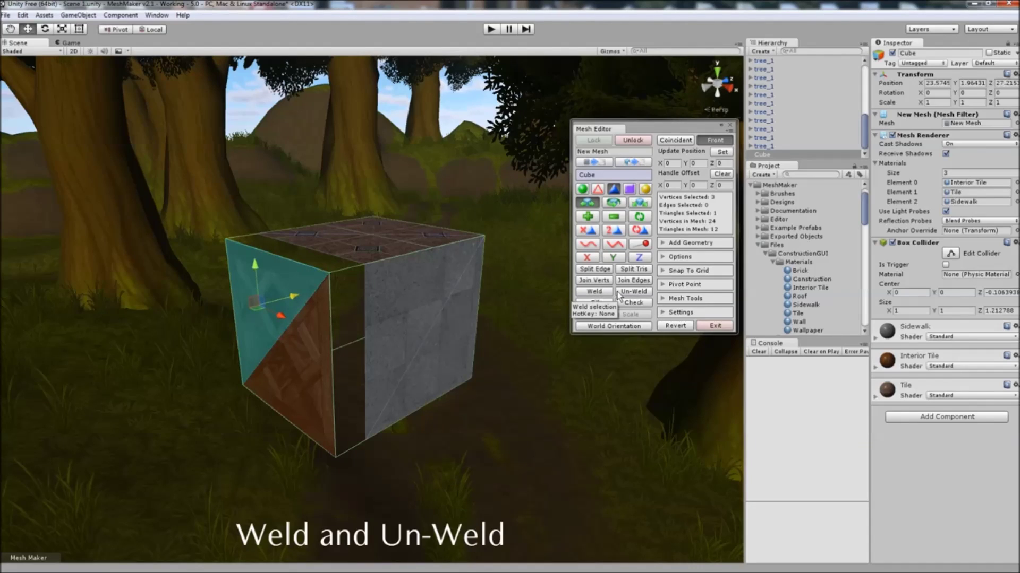
pyautogui.click(623, 296)
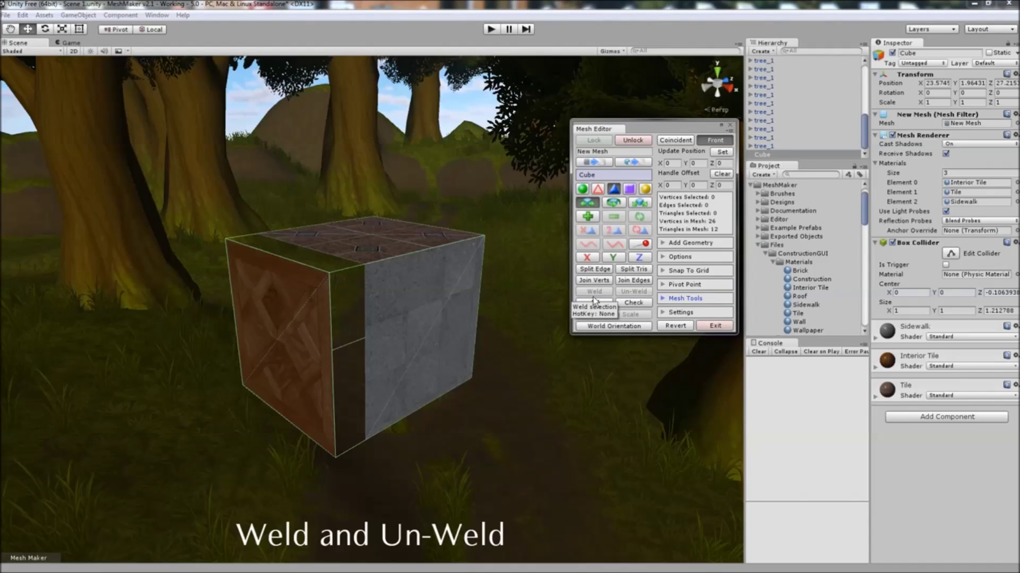
pyautogui.click(277, 305)
pyautogui.moveTo(296, 294)
pyautogui.mouseDown()
pyautogui.moveTo(247, 313)
pyautogui.moveTo(299, 307)
pyautogui.mouseUp()
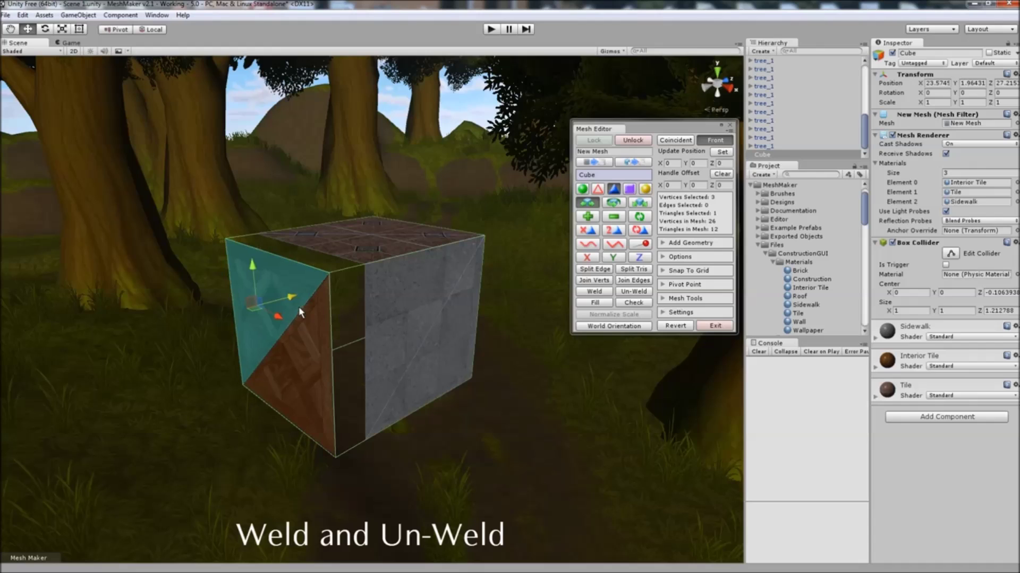
# Weld the detached triangle back into the mesh, test by dragging, undo twice and deselect
pyautogui.click(603, 292)
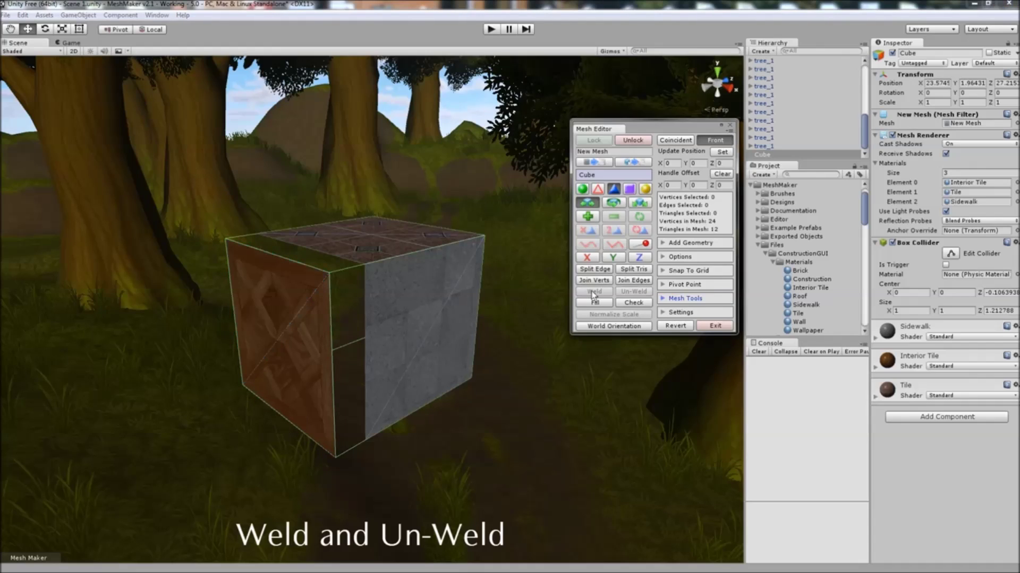
pyautogui.click(295, 310)
pyautogui.moveTo(294, 308); pyautogui.dragTo(315, 291)
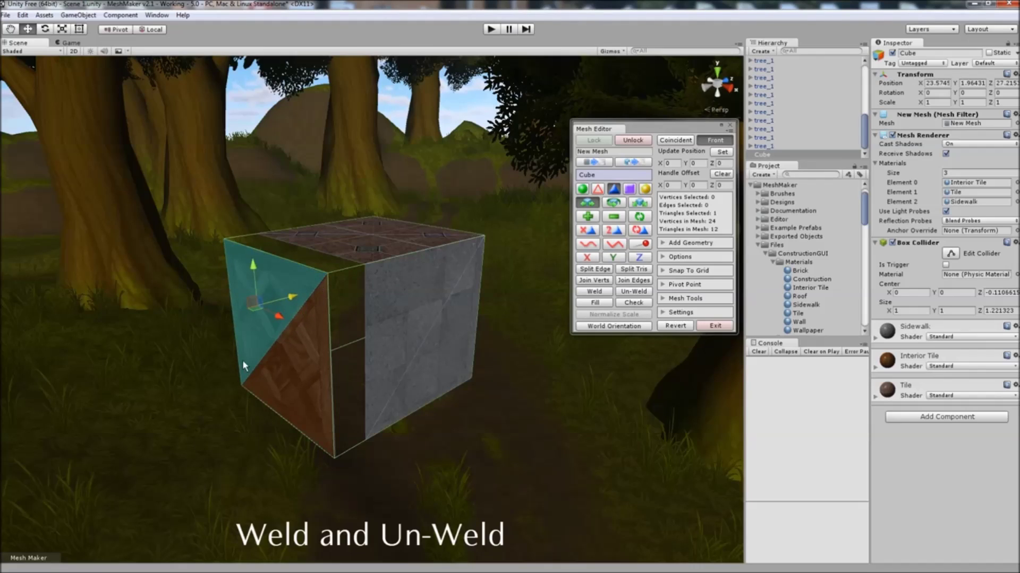
pyautogui.hotkey('ctrl', 'z')
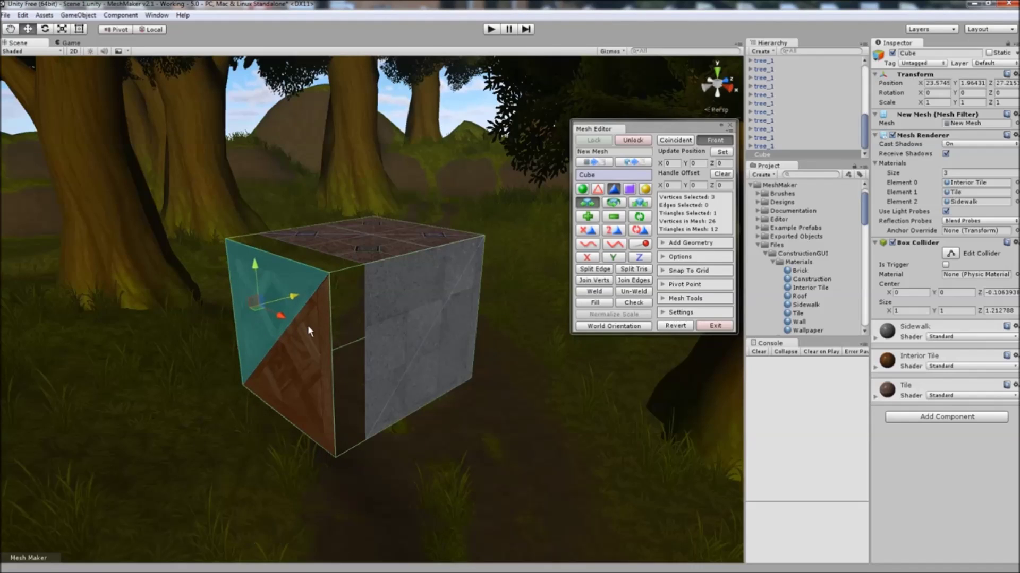
pyautogui.hotkey('ctrl', 'z')
pyautogui.hotkey('ctrl', 'z')
pyautogui.hotkey('ctrl', 'z')
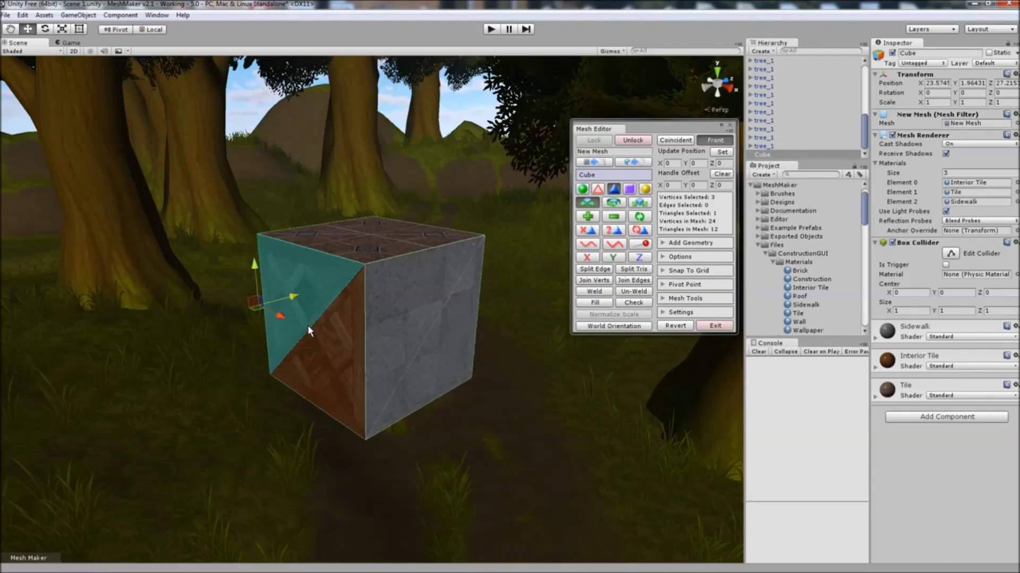
pyautogui.click(614, 217)
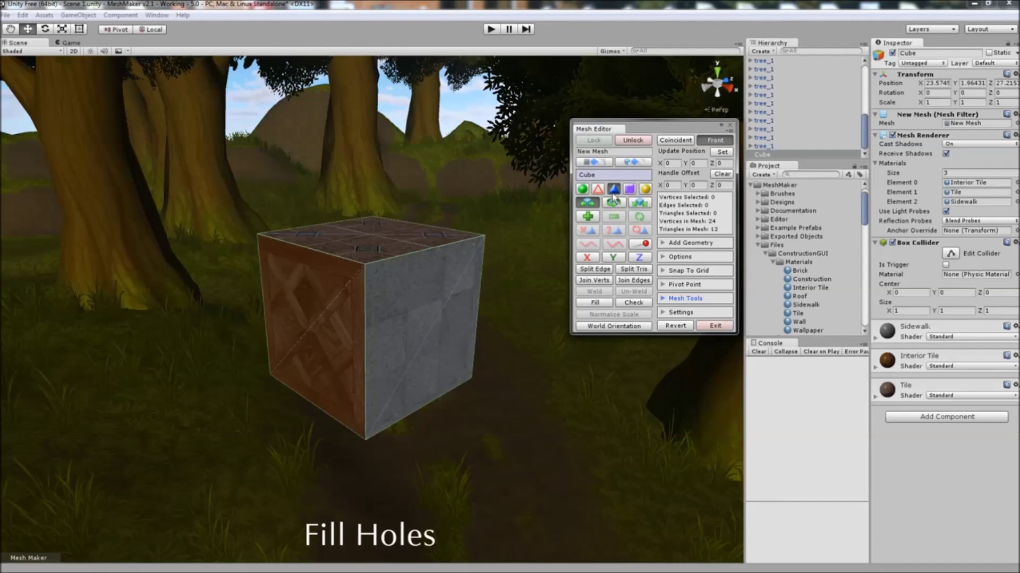
# Delete the right face's upper triangle, then fill the hole with a new triangle through its three corners
pyautogui.click(437, 320)
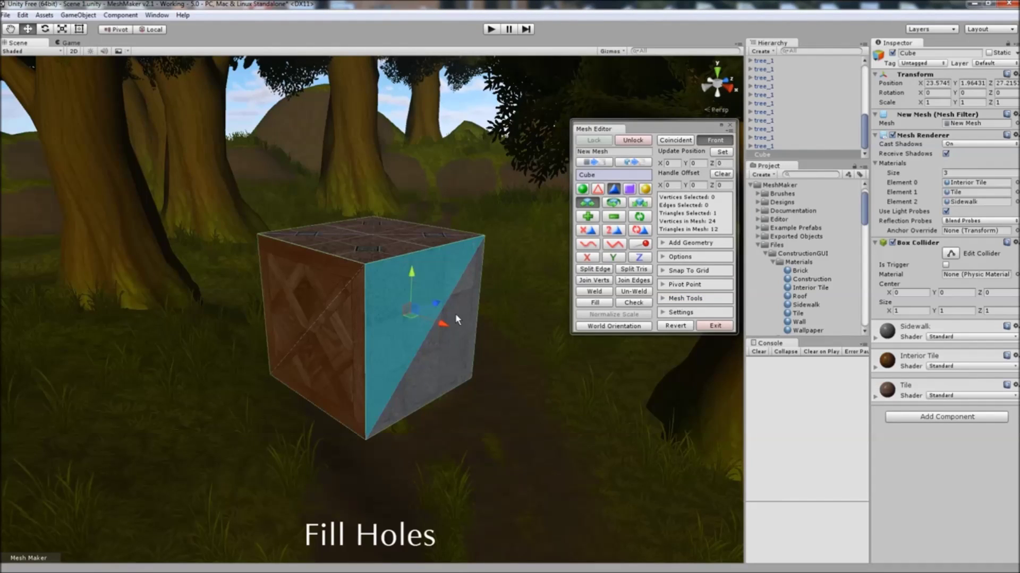
pyautogui.click(588, 230)
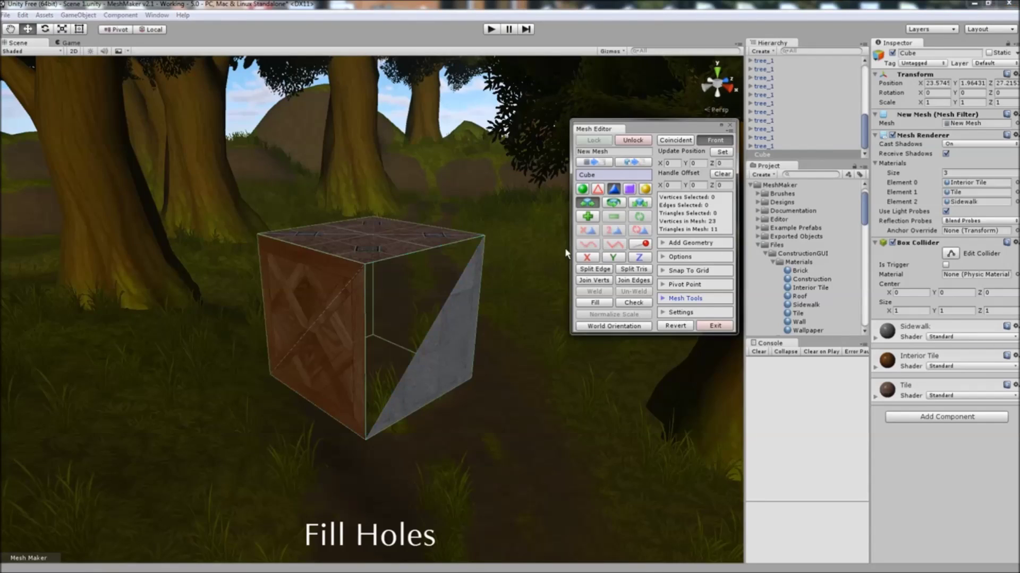
pyautogui.click(608, 303)
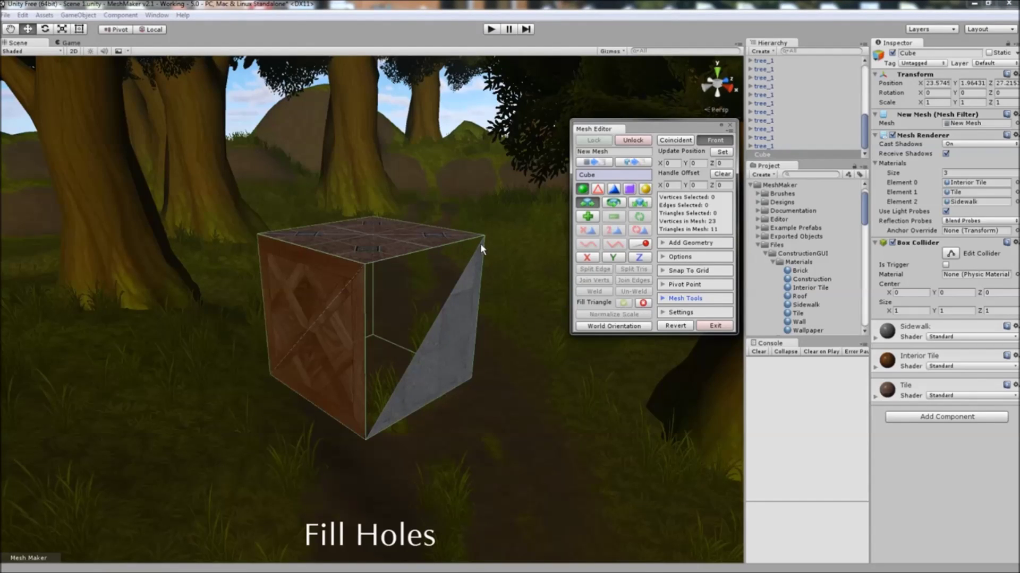
pyautogui.click(481, 243)
pyautogui.click(359, 269)
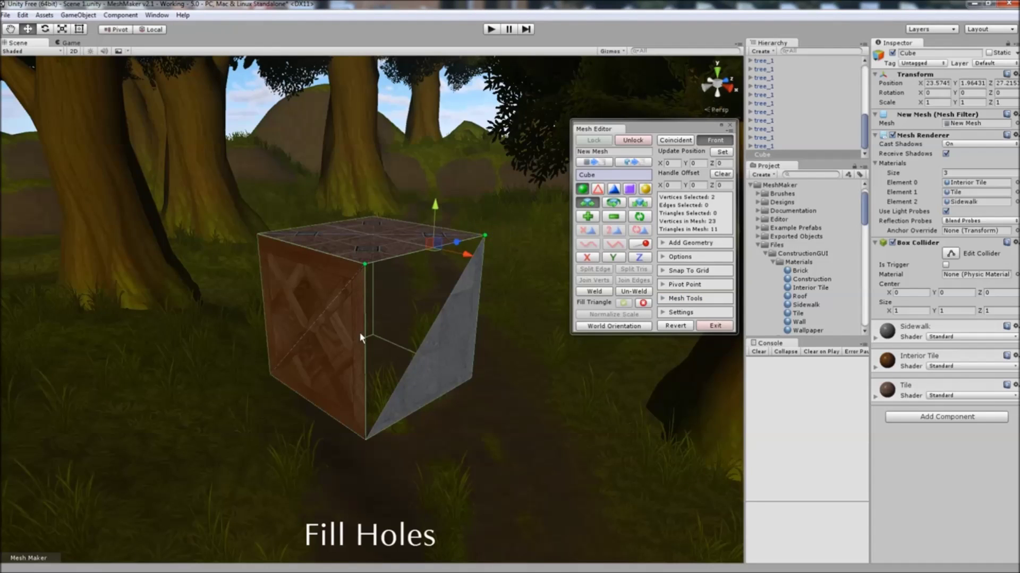
pyautogui.click(362, 432)
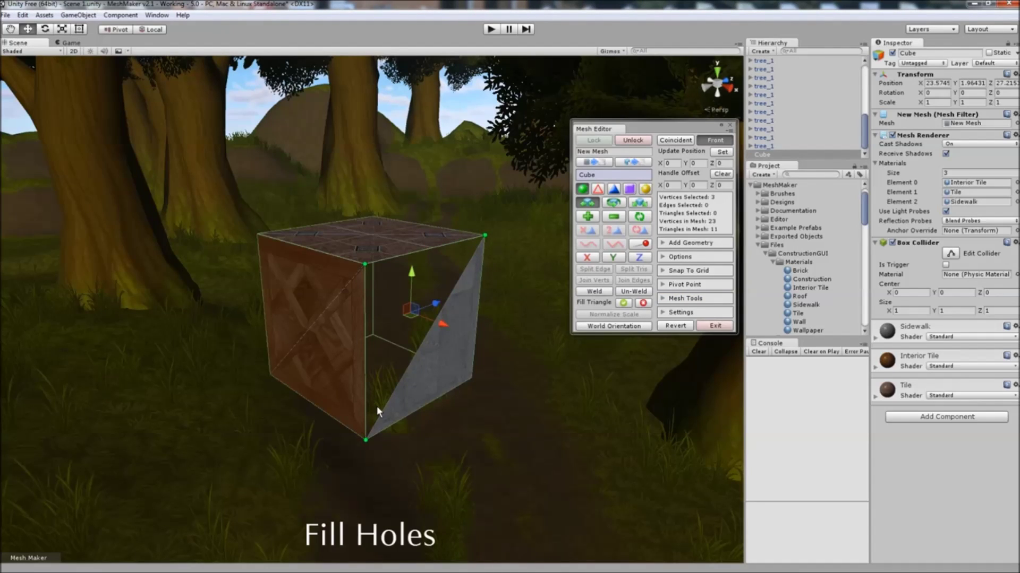
pyautogui.click(623, 303)
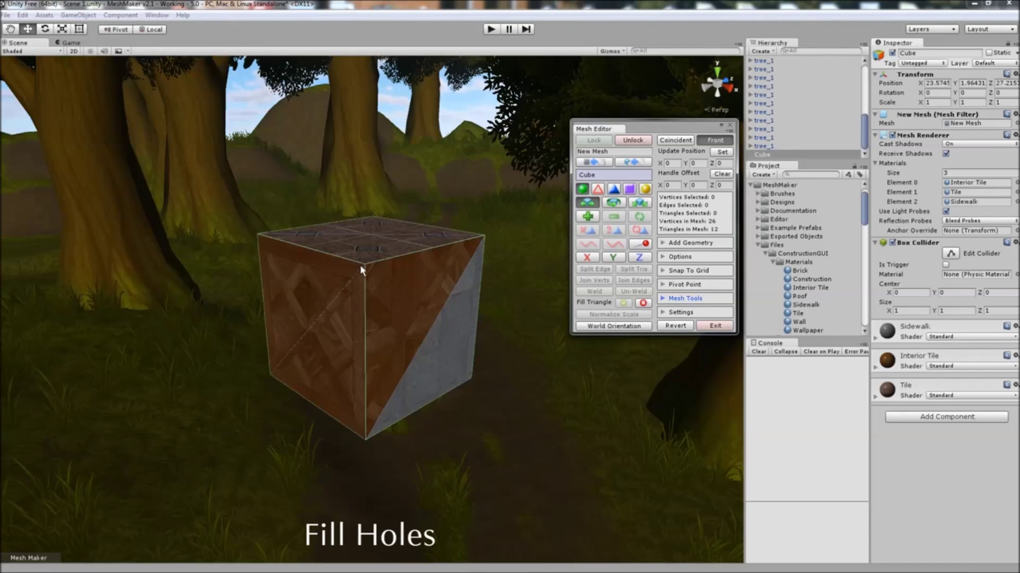
pyautogui.click(641, 303)
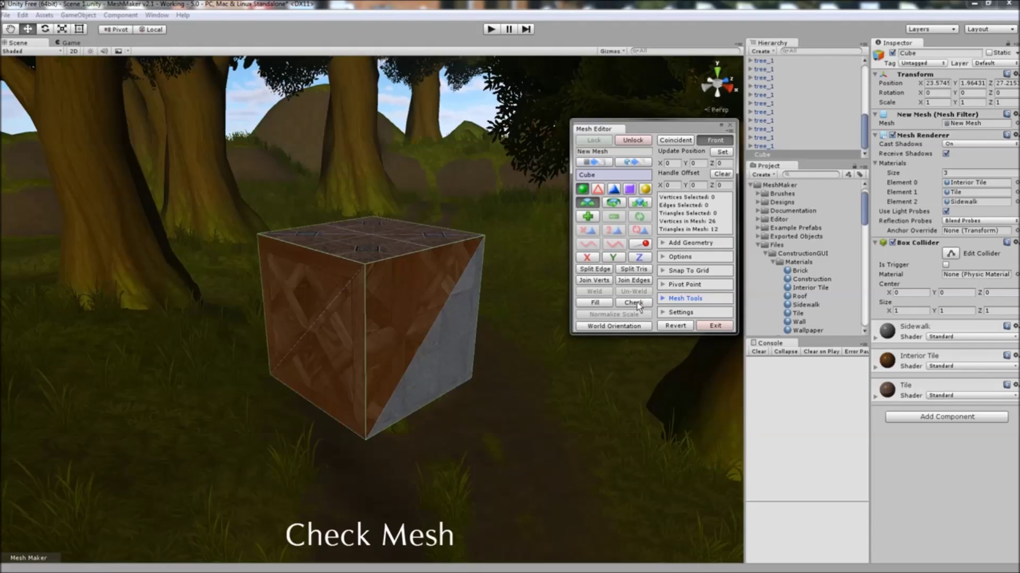
# With Coincident on, join two top corners, run Check to strip invalid geometry, then undo back to 26 vertices
pyautogui.click(670, 141)
pyautogui.click(366, 264)
pyautogui.keyDown('shift'); pyautogui.click(258, 235); pyautogui.keyUp('shift')
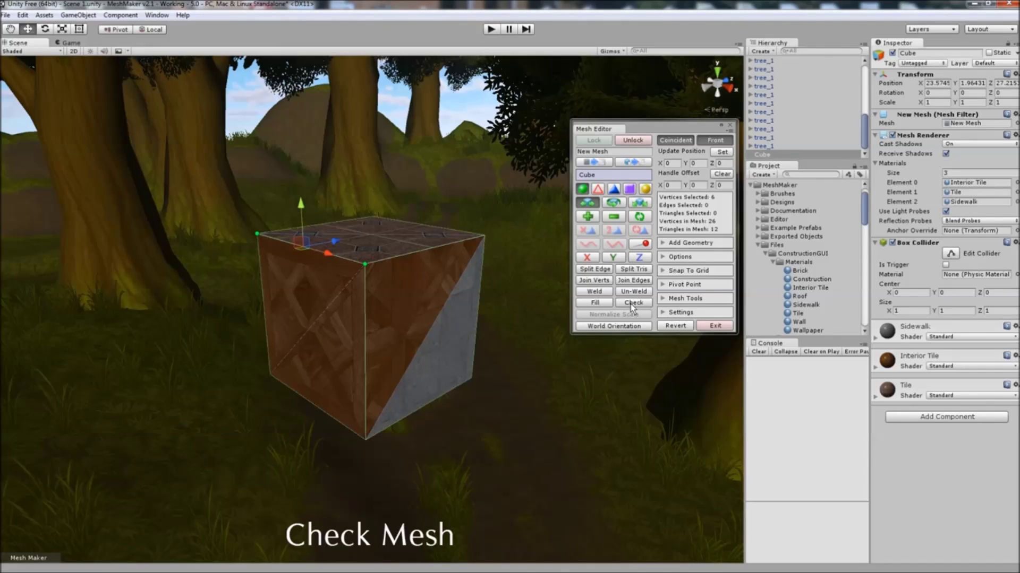
pyautogui.click(597, 282)
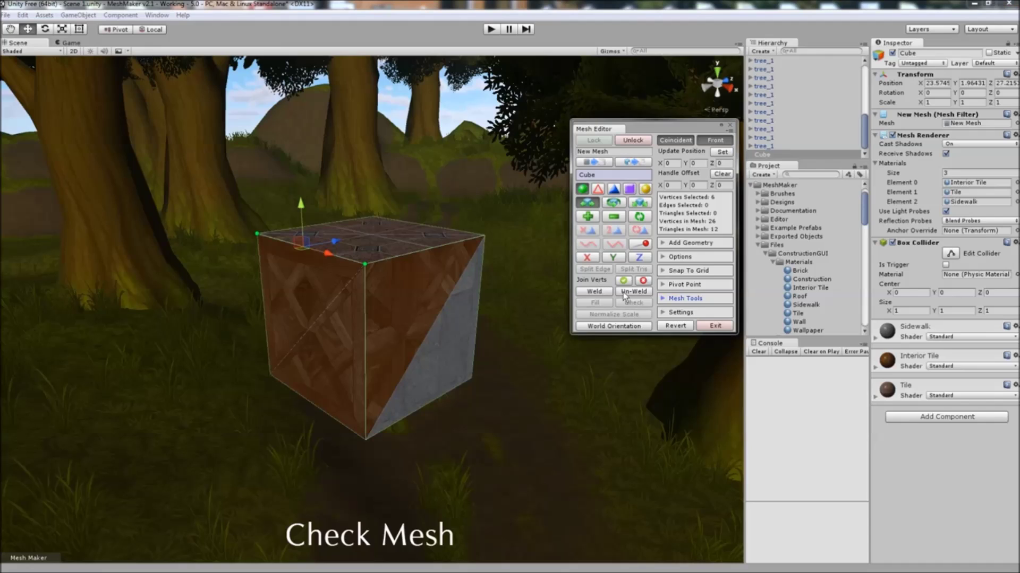
pyautogui.click(623, 280)
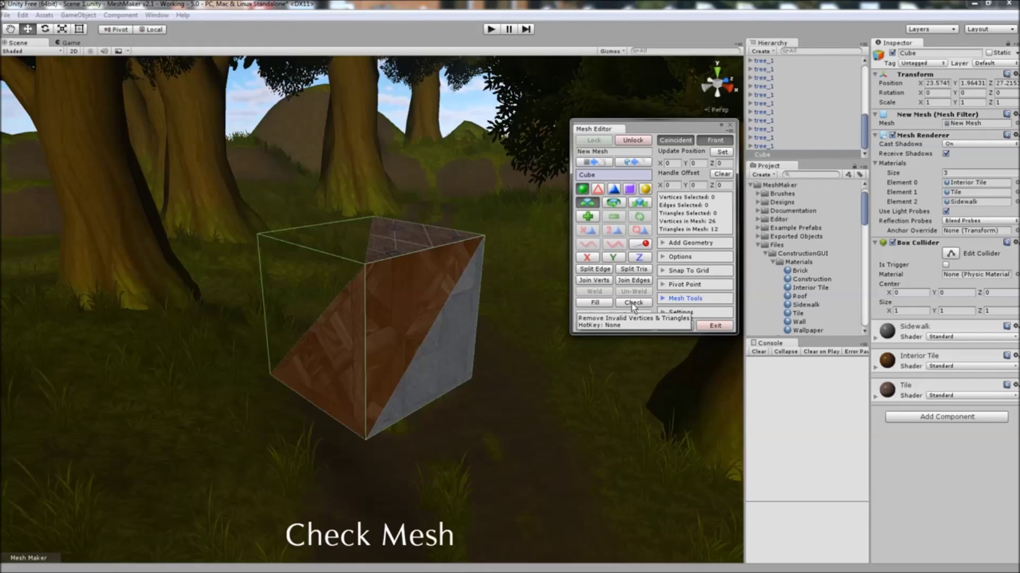
pyautogui.click(632, 303)
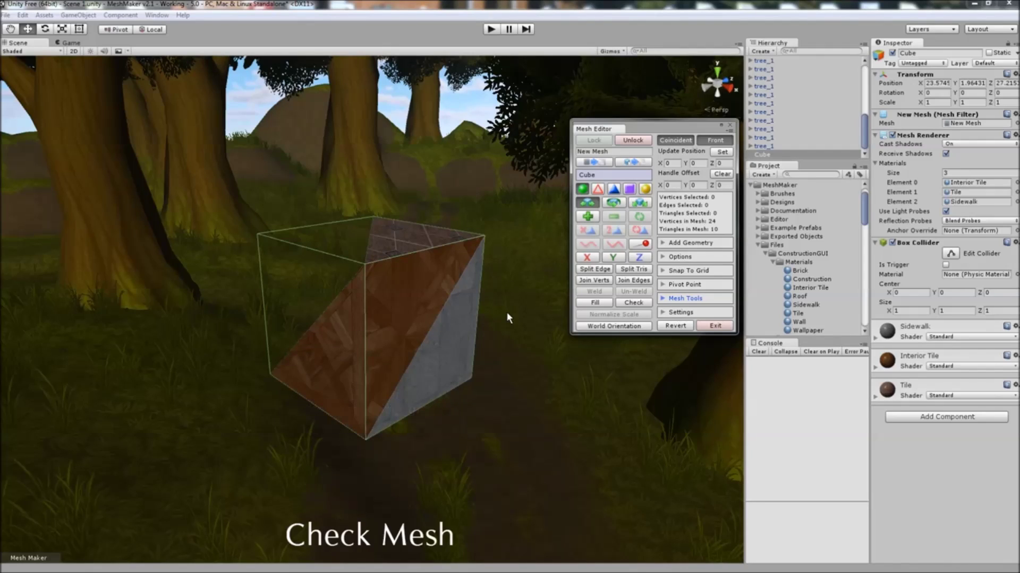
pyautogui.hotkey('ctrl', 'z')
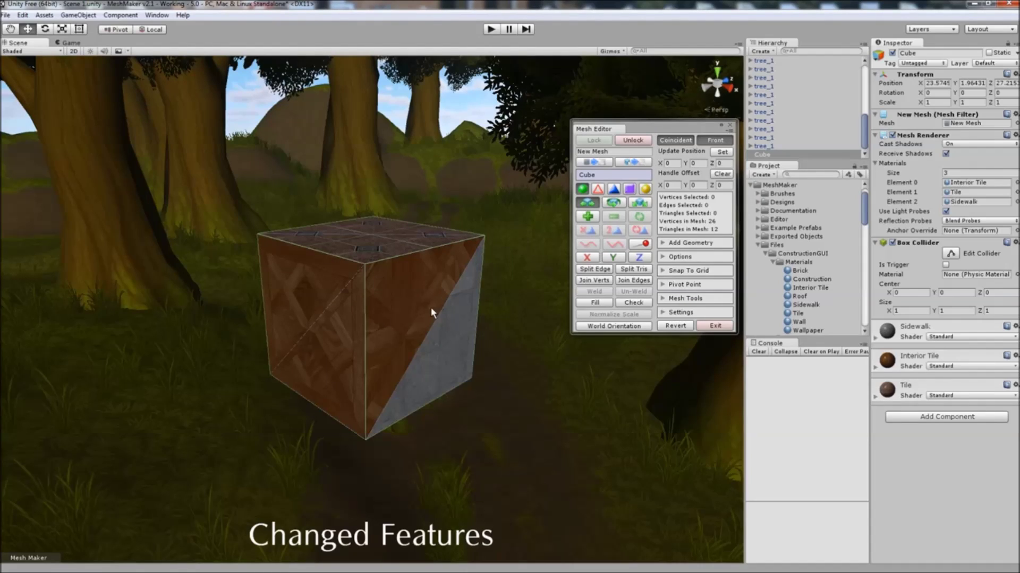
# In triangle mode, Shift-drag the right face's upper triangle along X to extrude it into a wedge
pyautogui.click(614, 189)
pyautogui.click(441, 285)
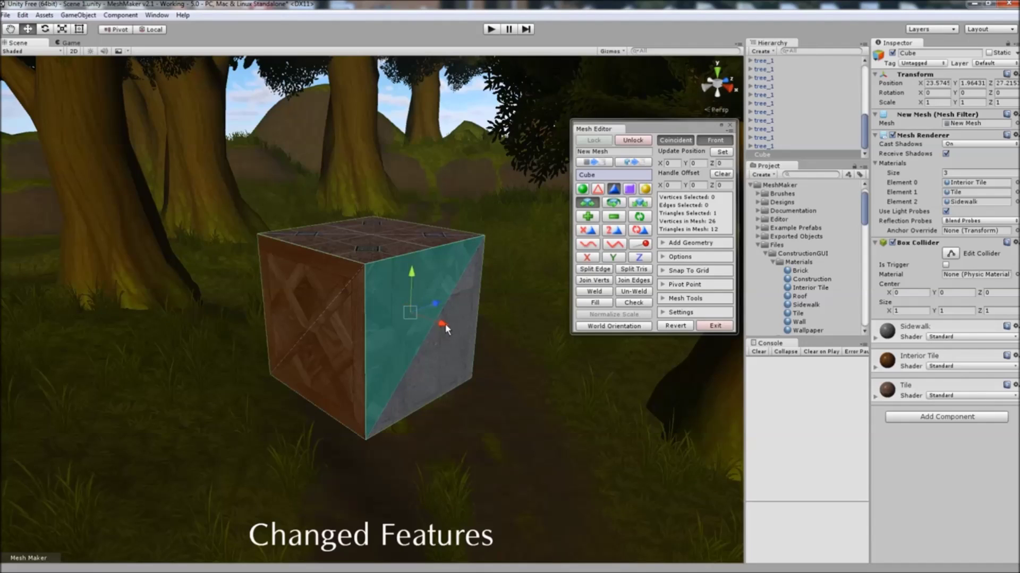
pyautogui.keyDown('shift'); pyautogui.moveTo(445, 324); pyautogui.dragTo(484, 353); pyautogui.keyUp('shift')
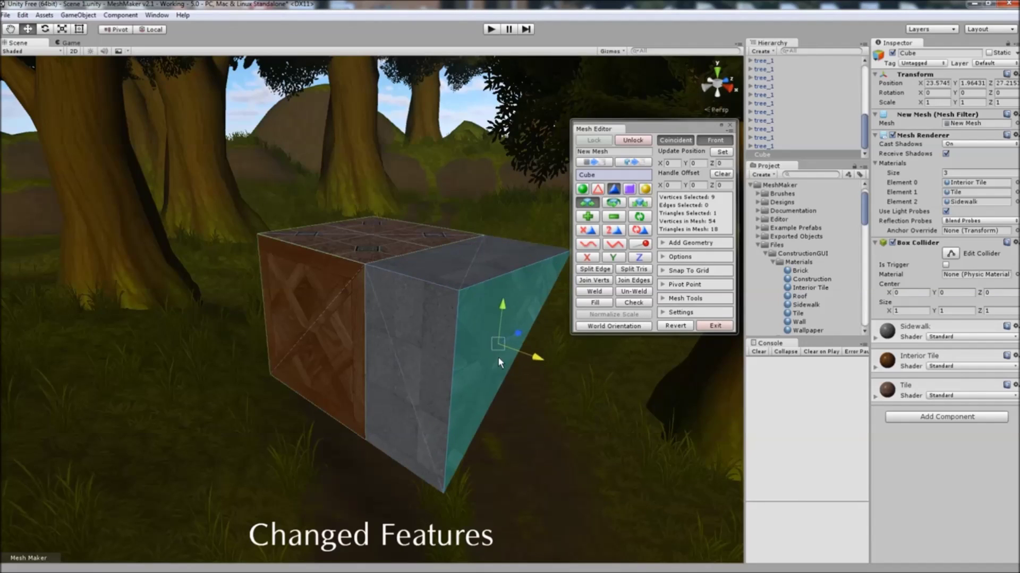
# Enable Snap To Grid and snap the extruded end further out, stretching the collider to 1.925449 on X
pyautogui.click(667, 270)
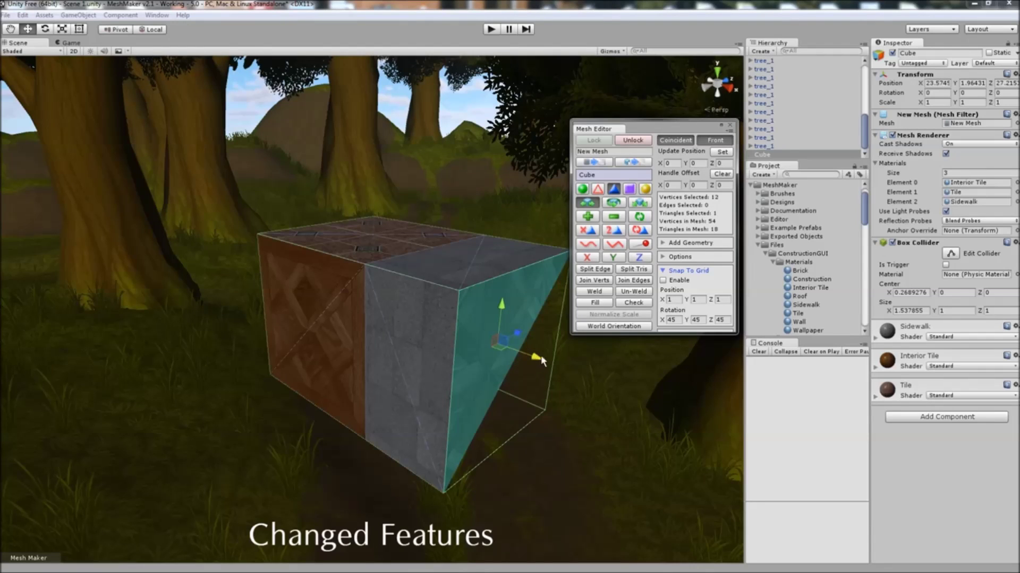
pyautogui.click(663, 279)
pyautogui.click(538, 364)
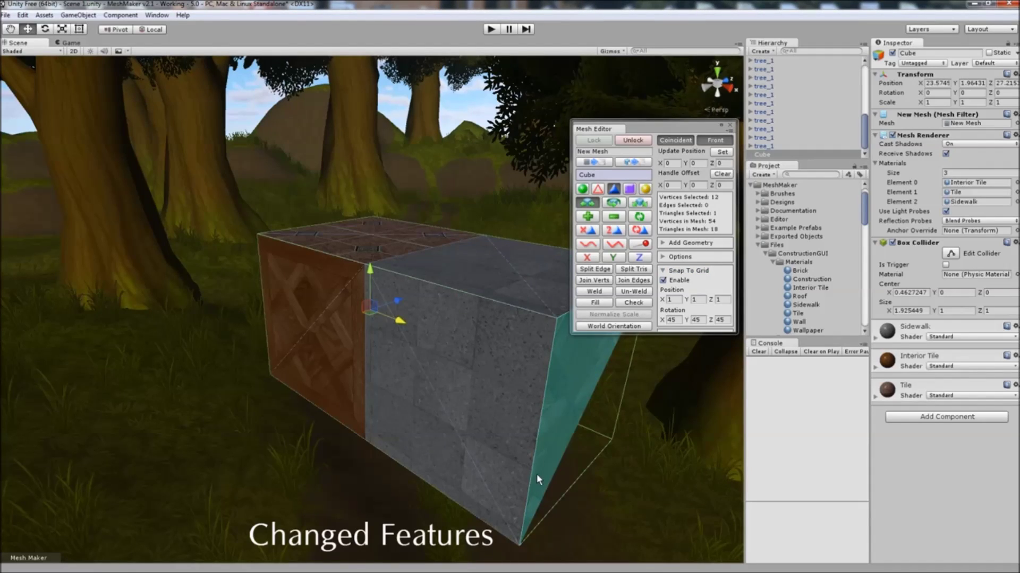
pyautogui.click(664, 270)
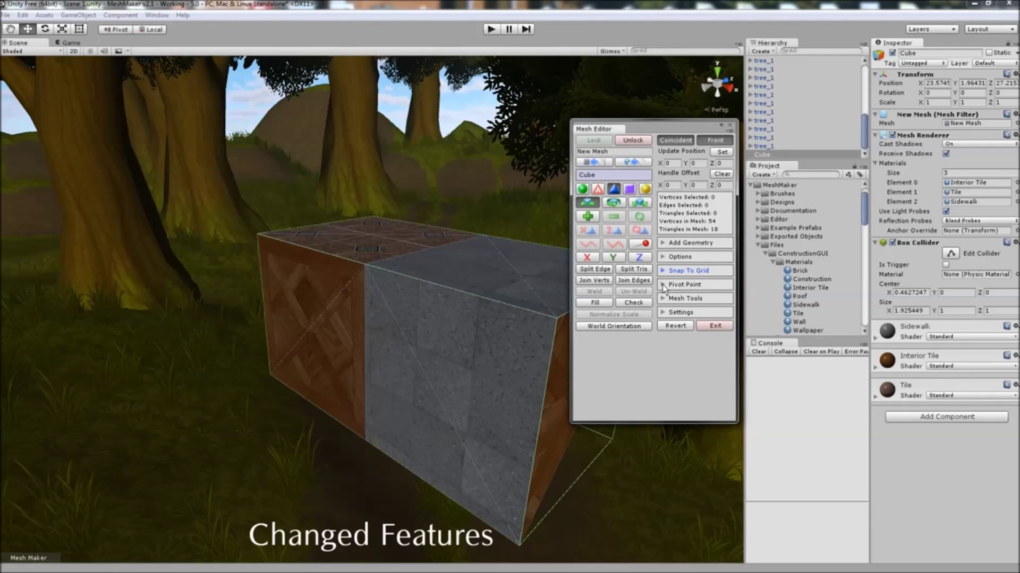
# Raise the pivot onto the top face, rotate it to 321 degrees on X, and apply with Update
pyautogui.click(665, 286)
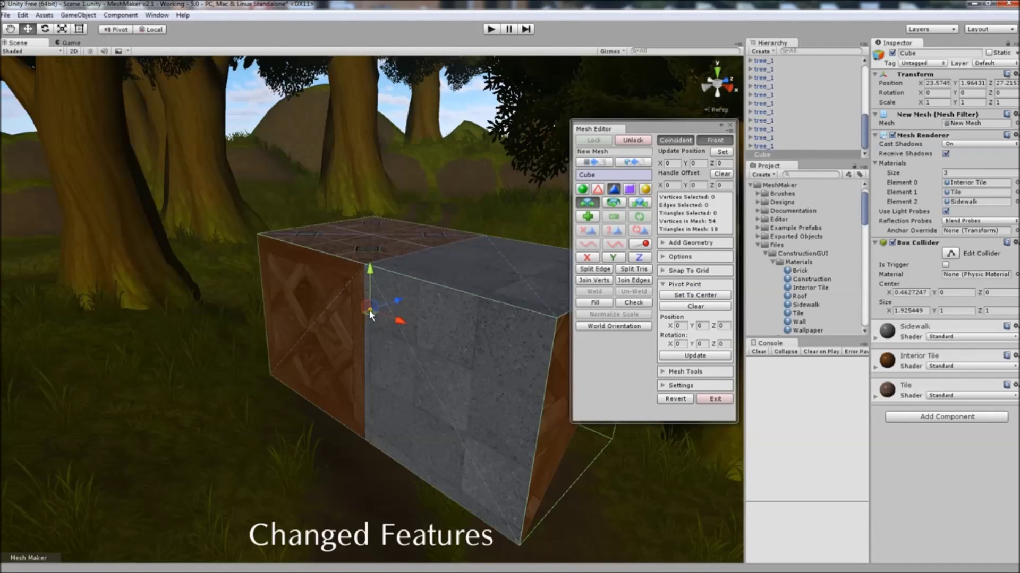
pyautogui.moveTo(371, 273); pyautogui.dragTo(378, 223)
pyautogui.click(616, 206)
pyautogui.moveTo(348, 222); pyautogui.dragTo(338, 281)
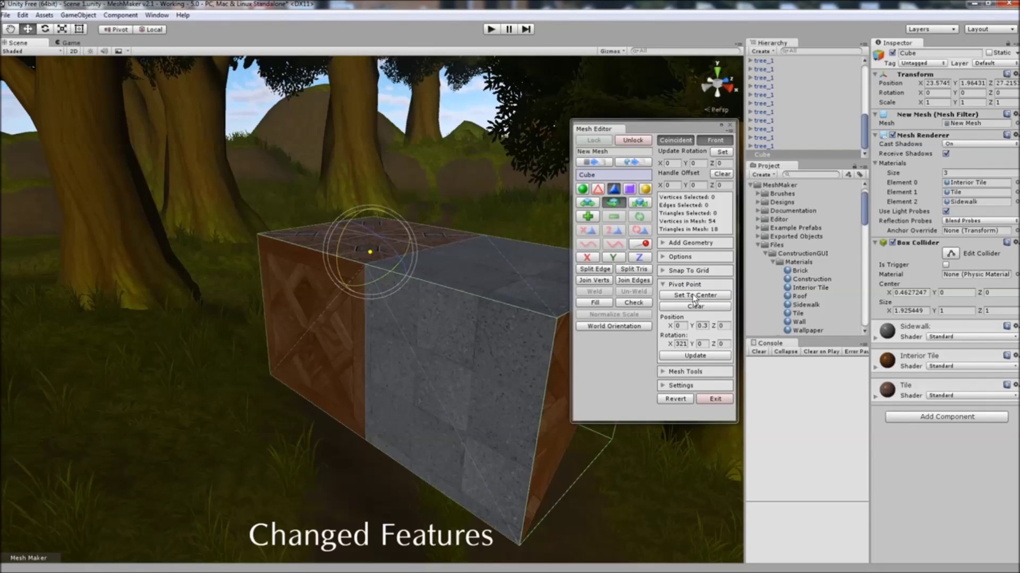
pyautogui.click(695, 356)
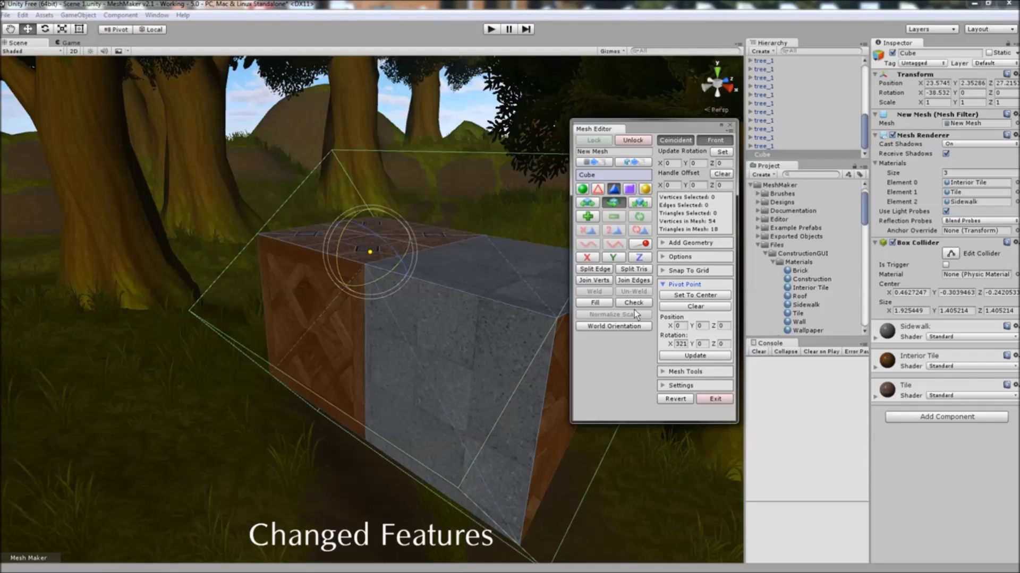
pyautogui.click(663, 285)
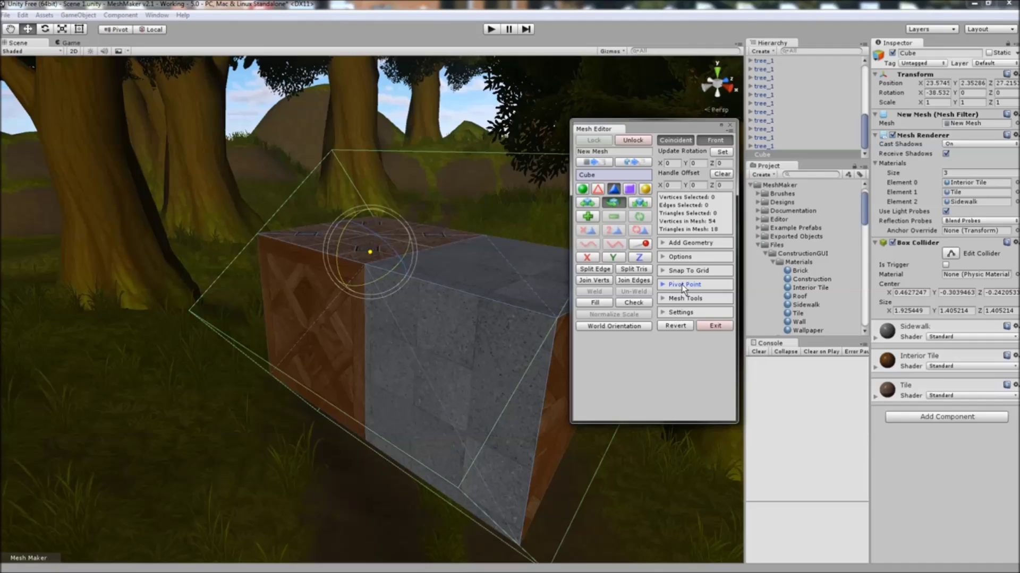